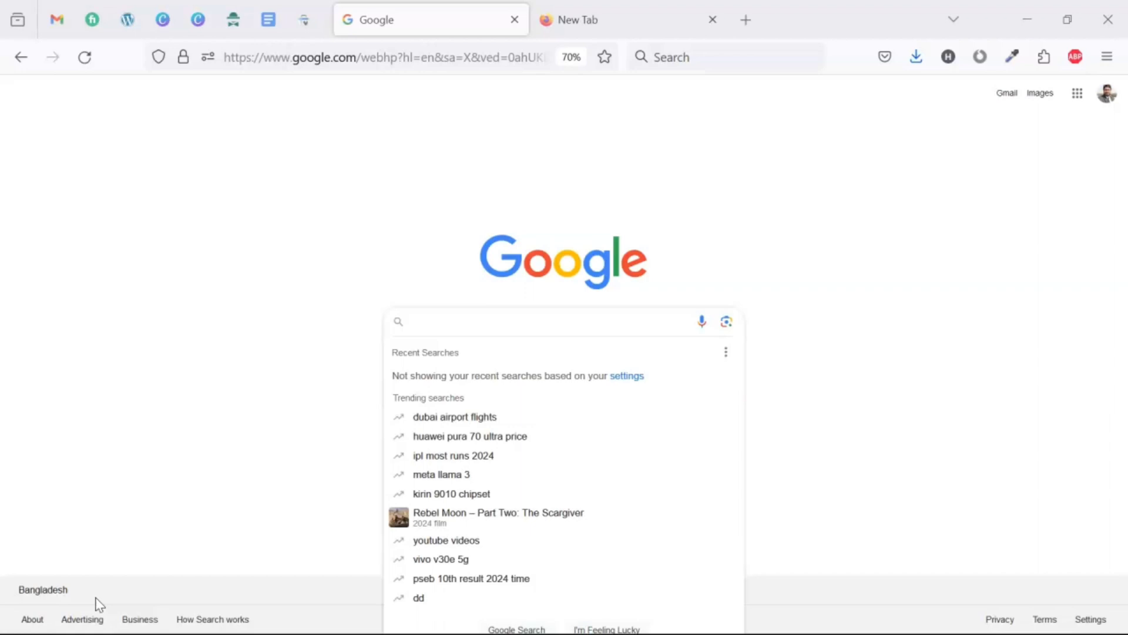
# - Search Google for 'xampp' and open the Apache Friends XAMPP site
pyautogui.click(102, 596)
pyautogui.click(469, 317)
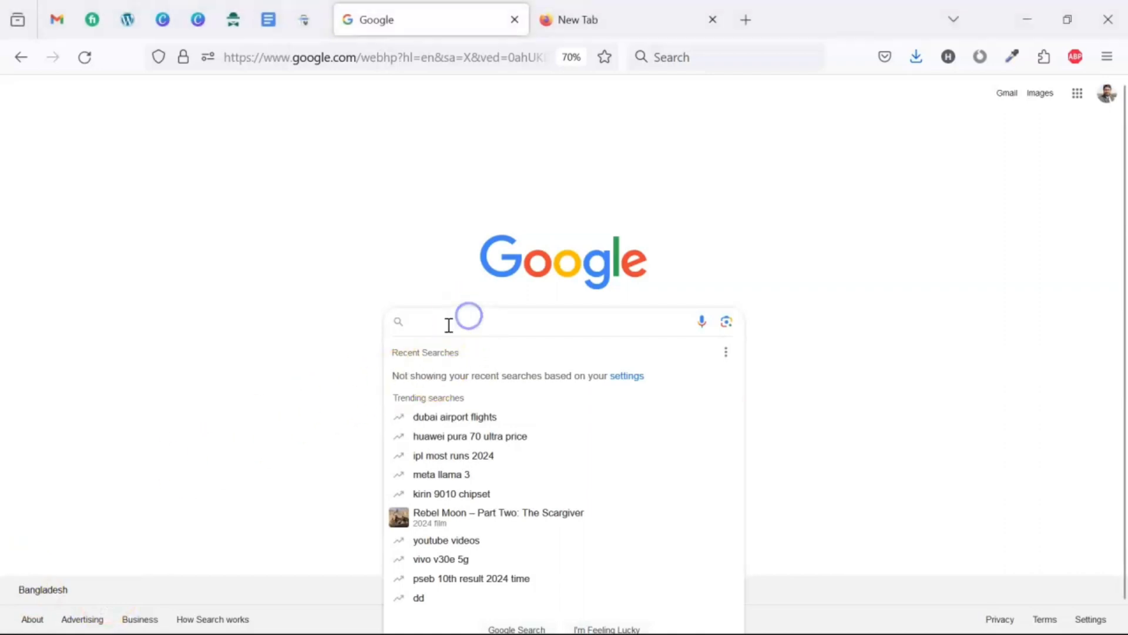
pyautogui.write('xampp')
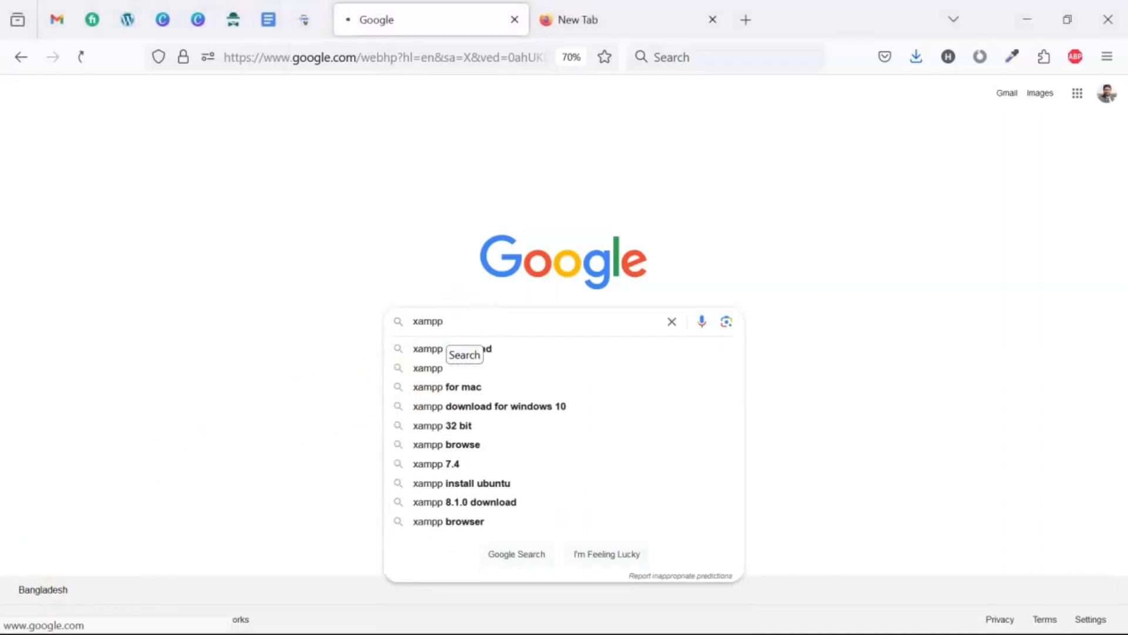
pyautogui.press('Return')
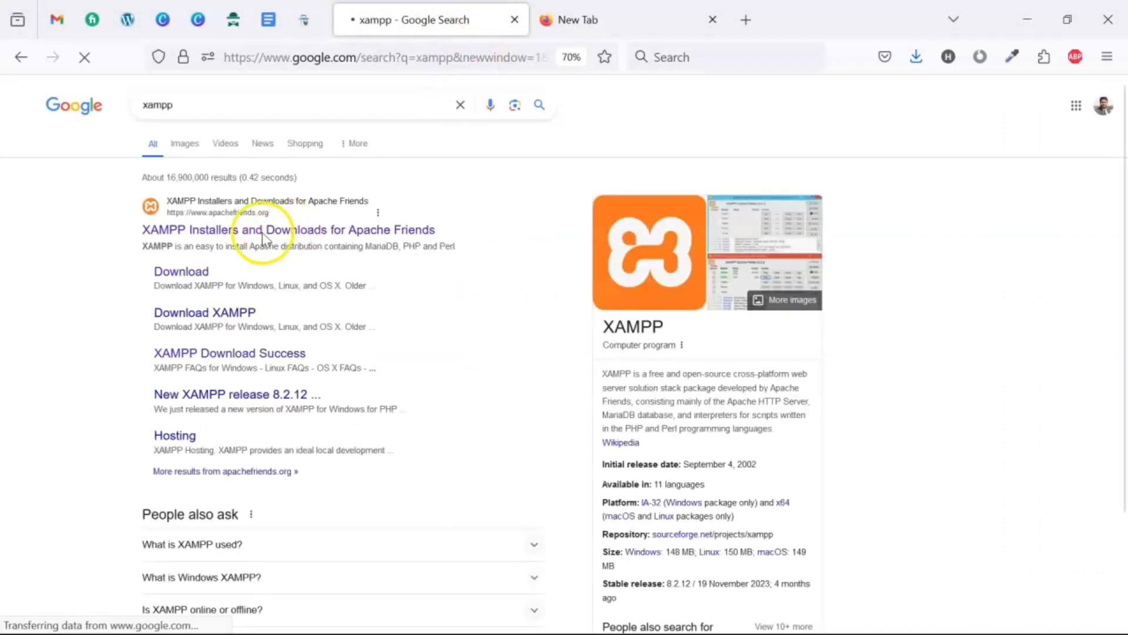
pyautogui.click(261, 233)
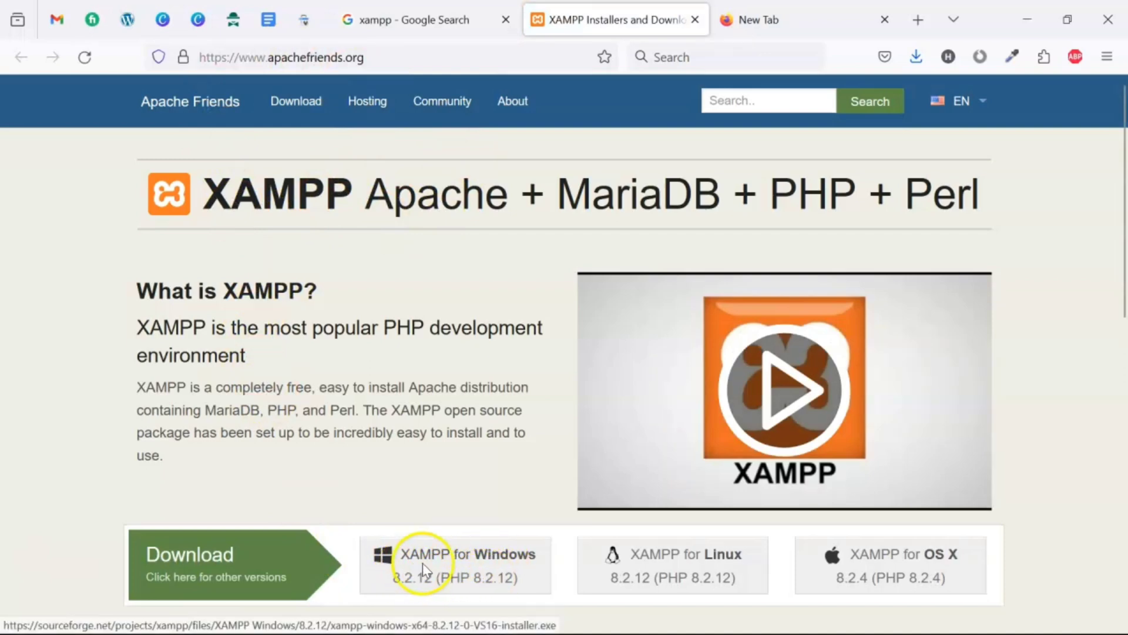
# - Start the XAMPP for Windows download, then ready a new tab's address bar for wordpress.org/latest
pyautogui.click(458, 576)
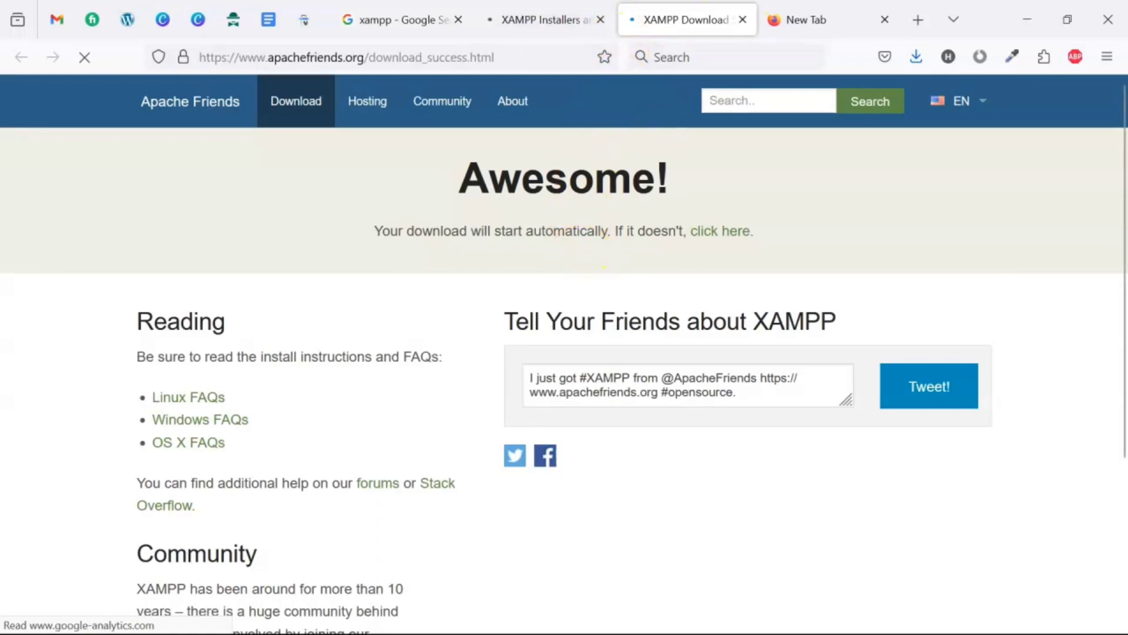
pyautogui.click(741, 21)
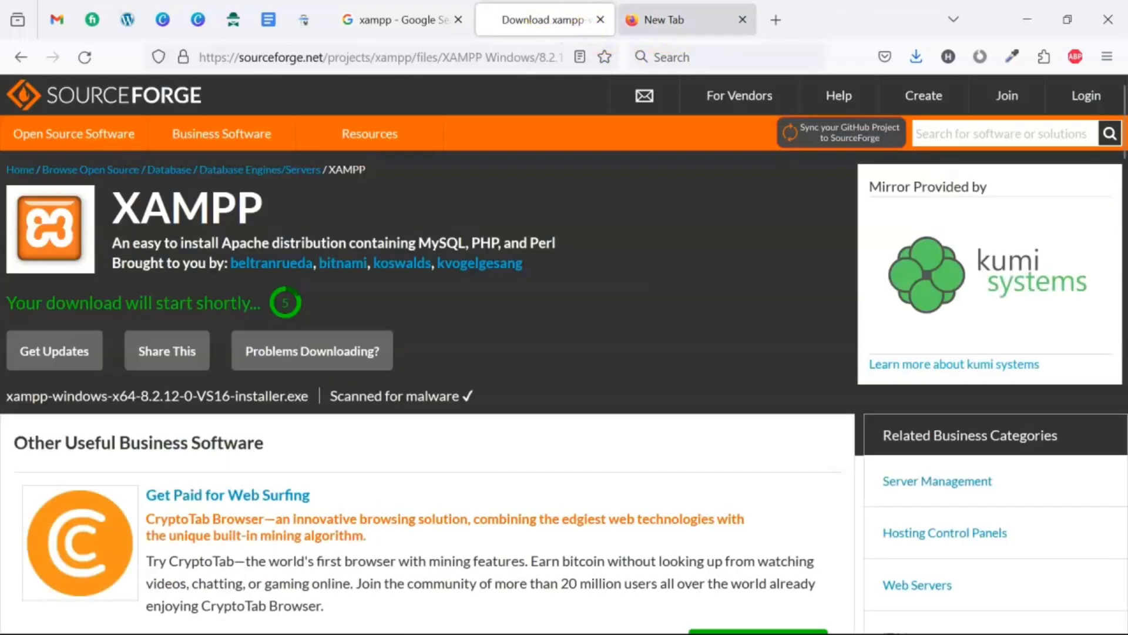
pyautogui.click(665, 24)
pyautogui.click(471, 50)
pyautogui.click(355, 58)
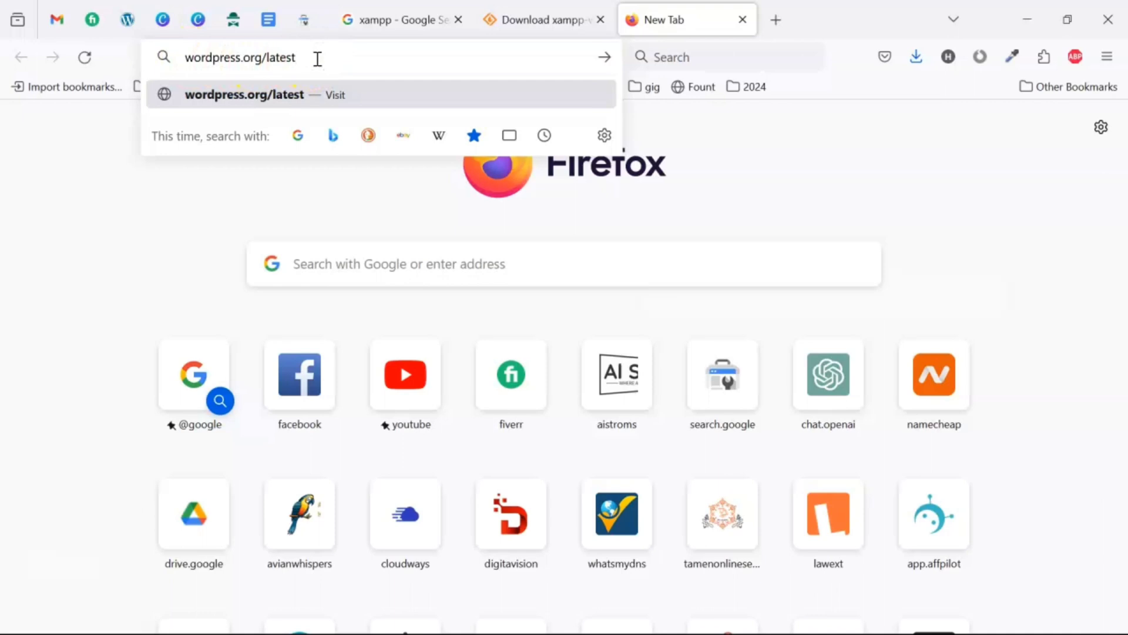
# - Download WordPress from wordpress.org/latest, cancel the duplicate, and let the XAMPP installer finish downloading
pyautogui.press('Return')
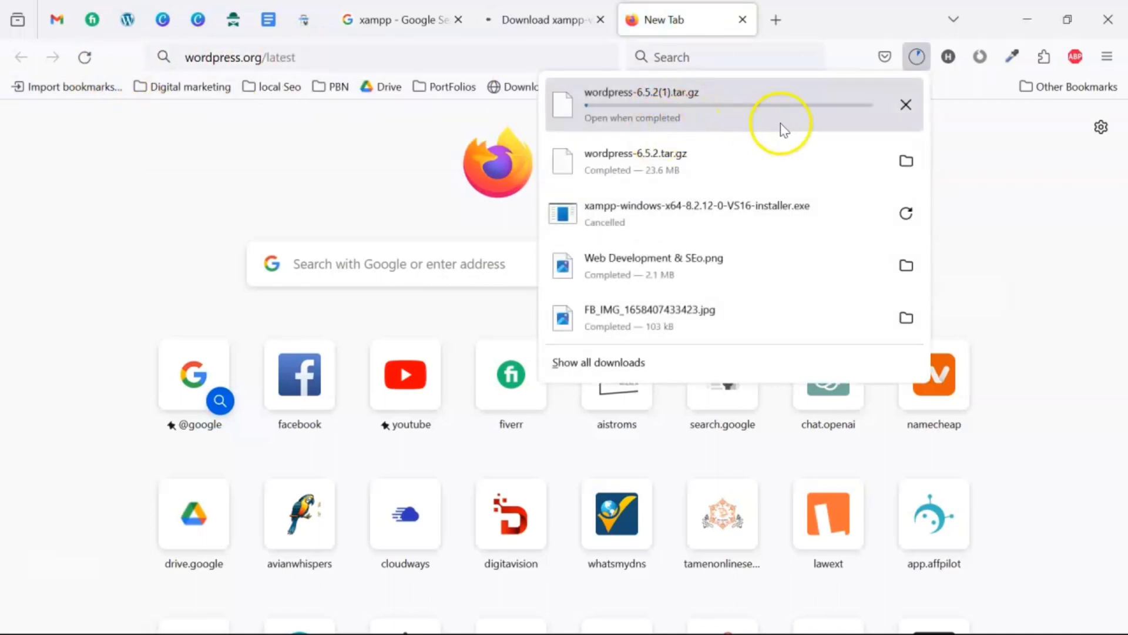
pyautogui.click(905, 104)
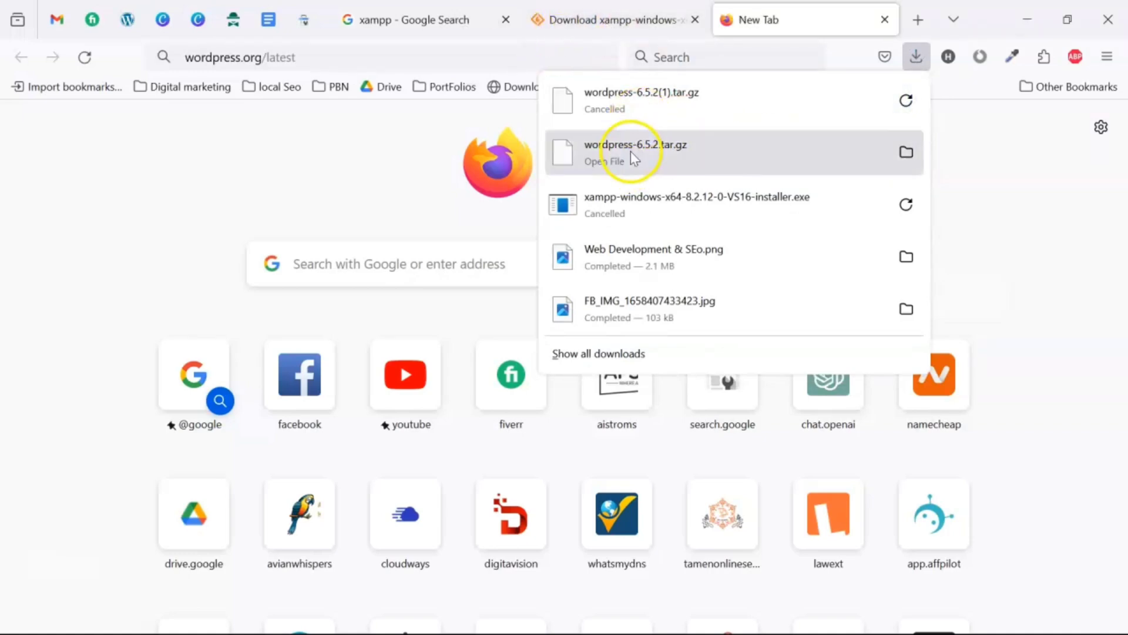
pyautogui.click(622, 19)
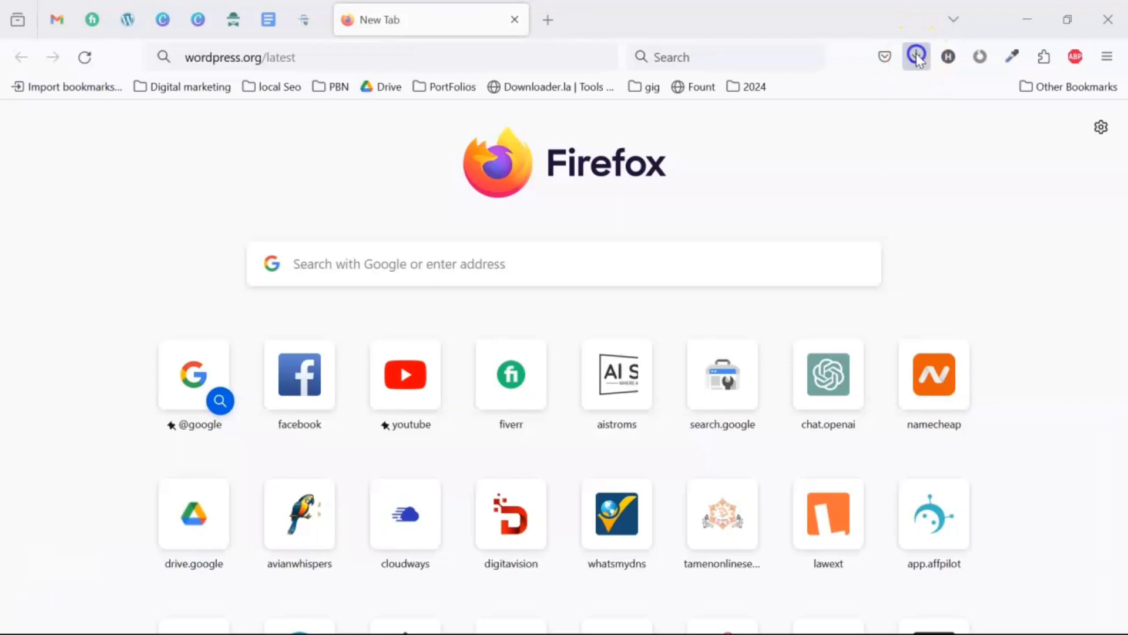
pyautogui.click(925, 55)
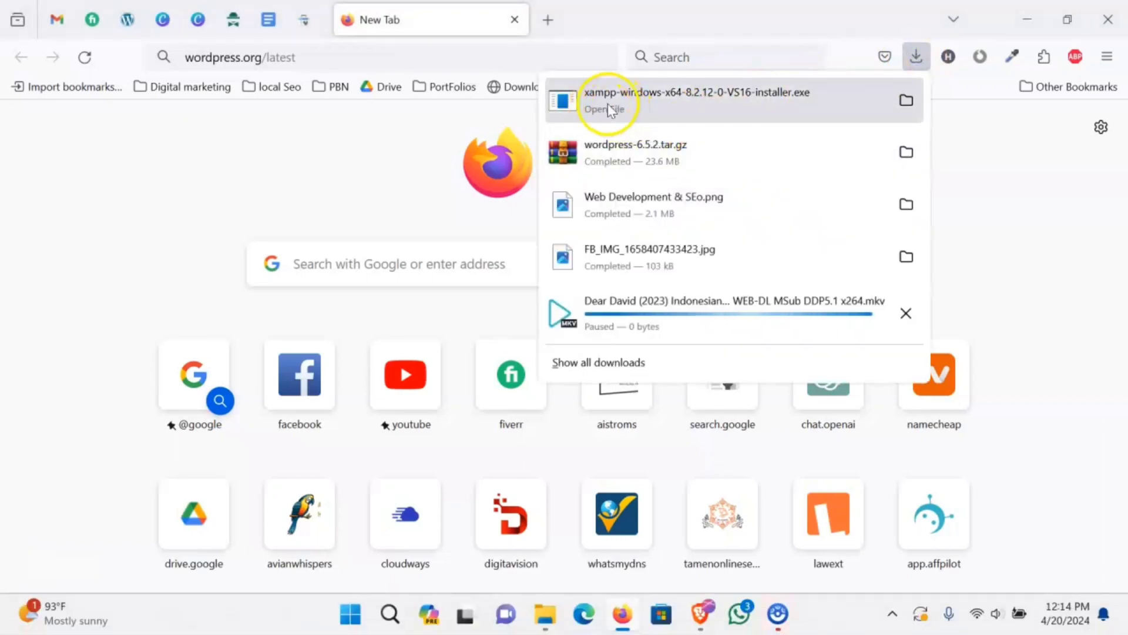
pyautogui.click(1017, 19)
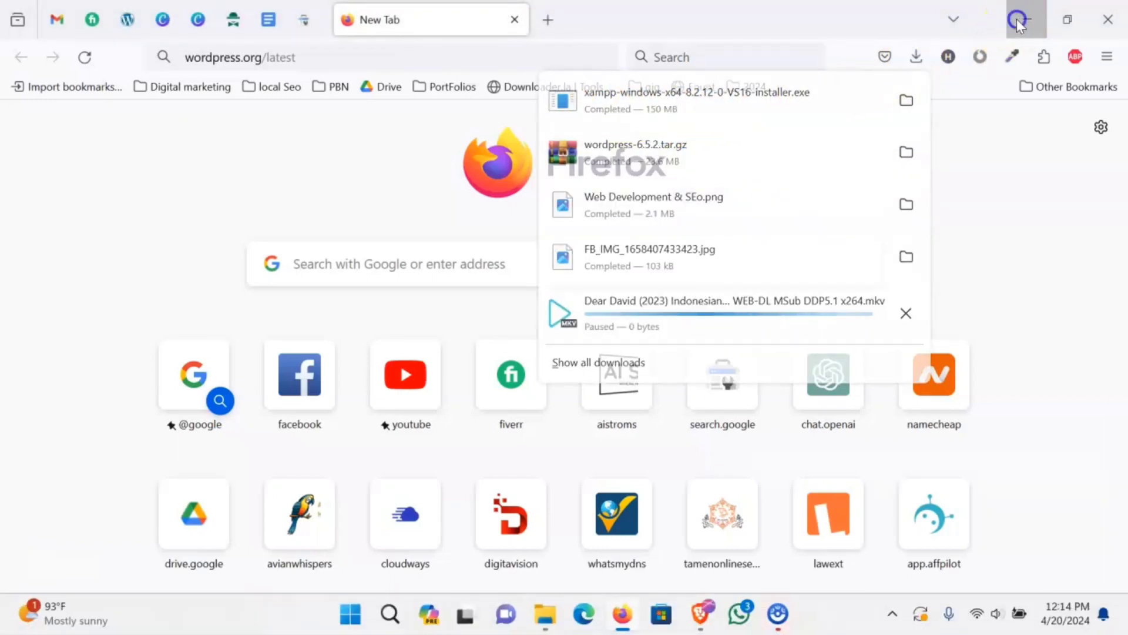
# - Launch xampp-windows-x64-8.2.12-0-VS16-installer.exe from the Downloads folder
pyautogui.click(542, 615)
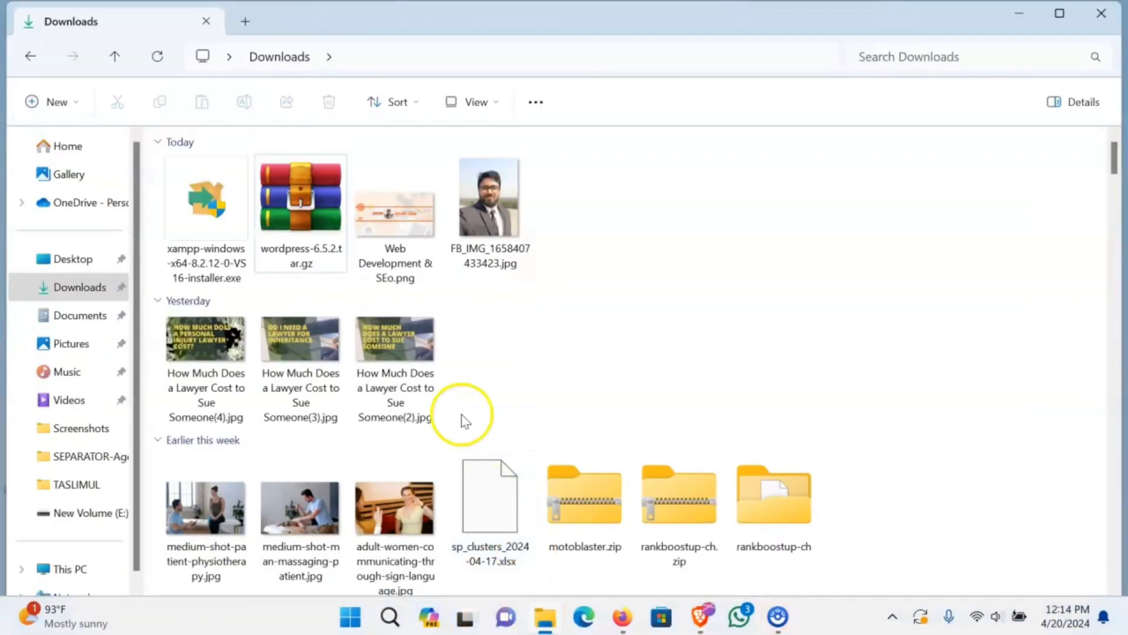
pyautogui.doubleClick(207, 235)
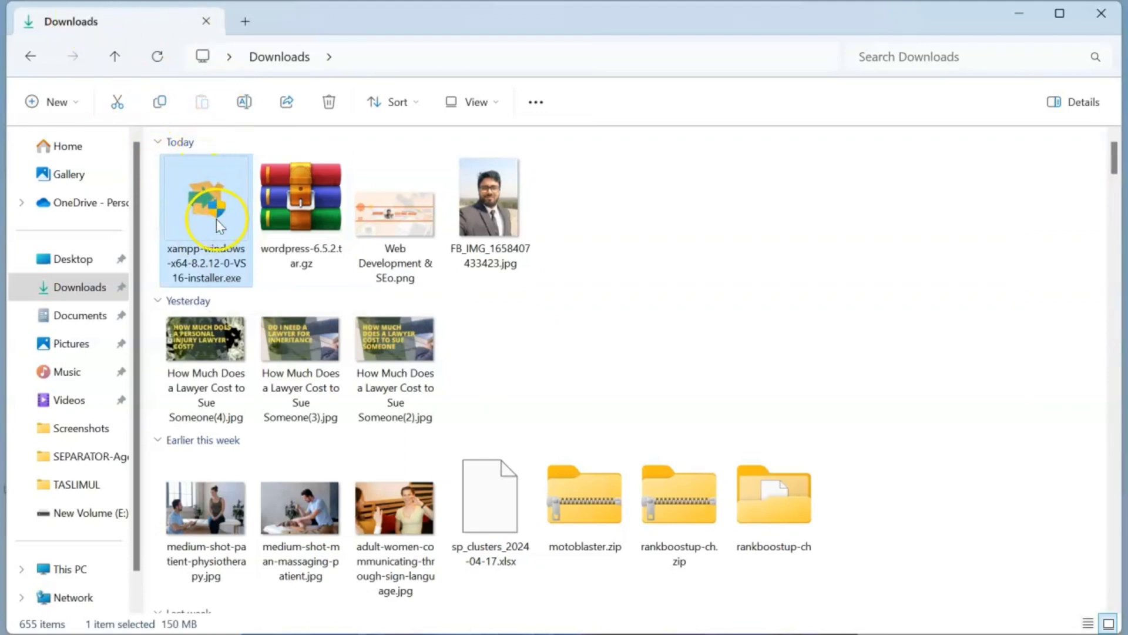
pyautogui.doubleClick(216, 220)
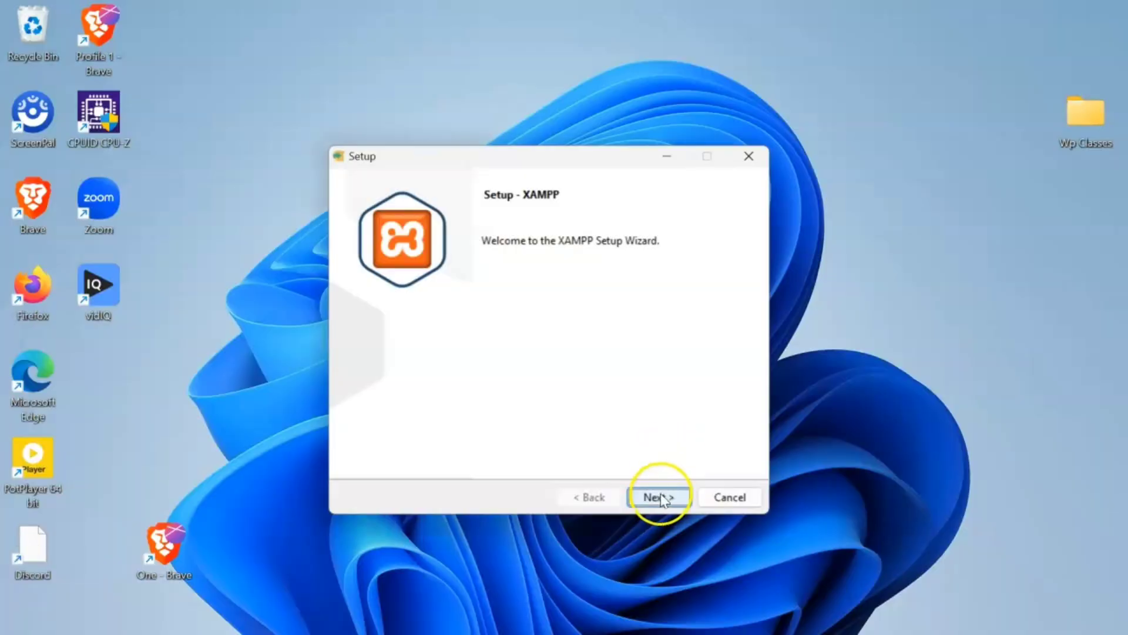
# - Accept the default XAMPP components and reach the C:\xampp installation folder page
pyautogui.click(659, 497)
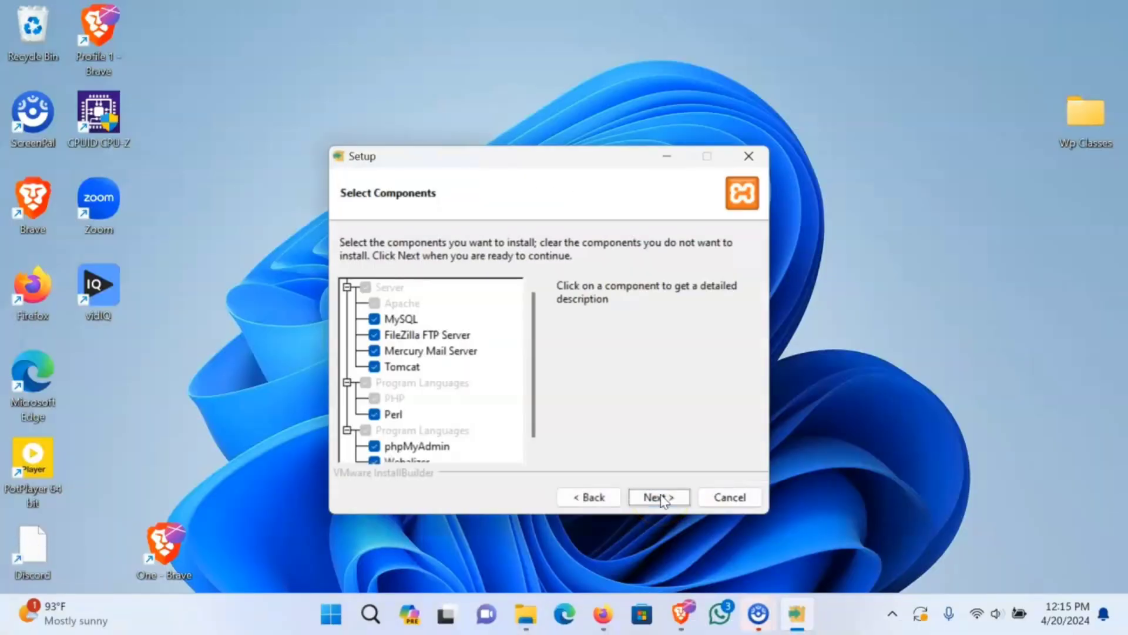
pyautogui.click(660, 497)
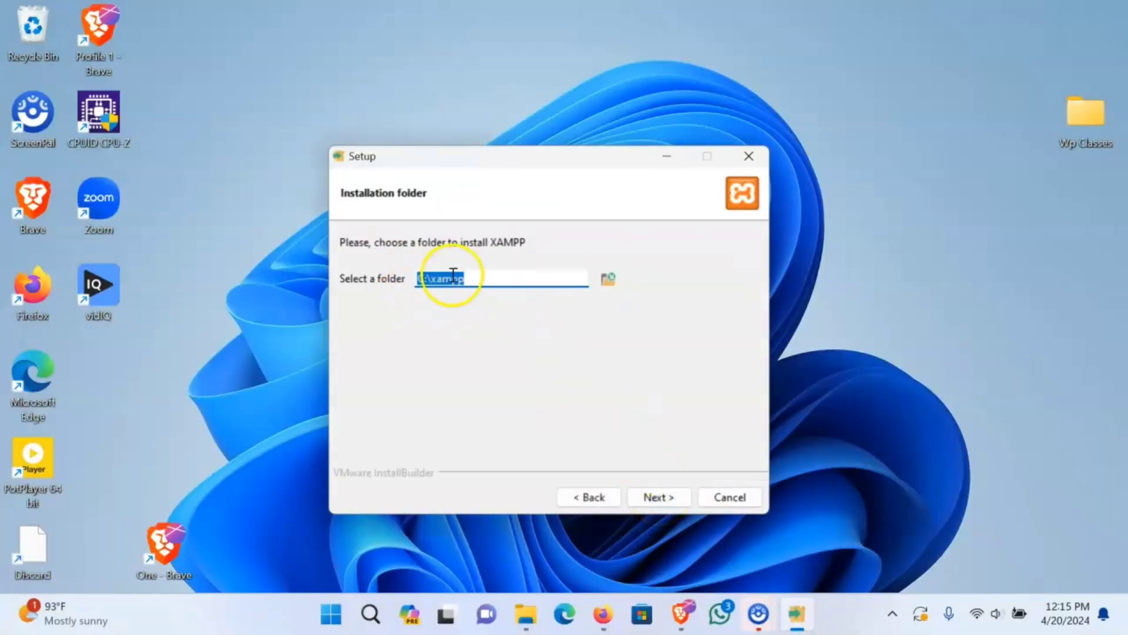
pyautogui.click(494, 278)
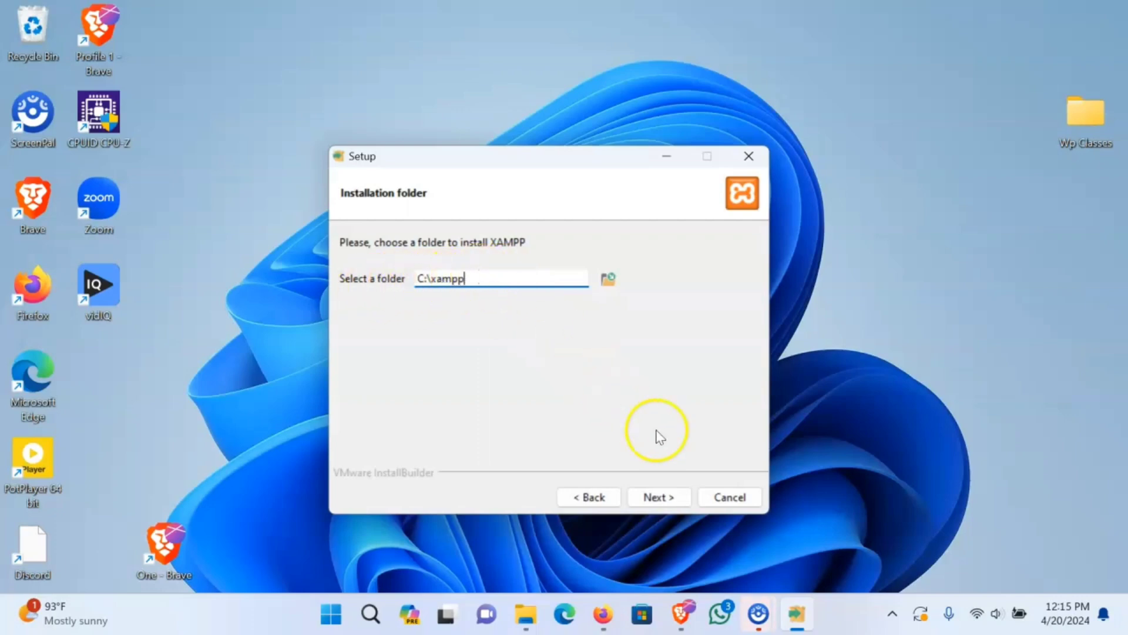
# - Try installing into C:\xampp, dismissing the folder-not-empty warning each time
pyautogui.click(659, 496)
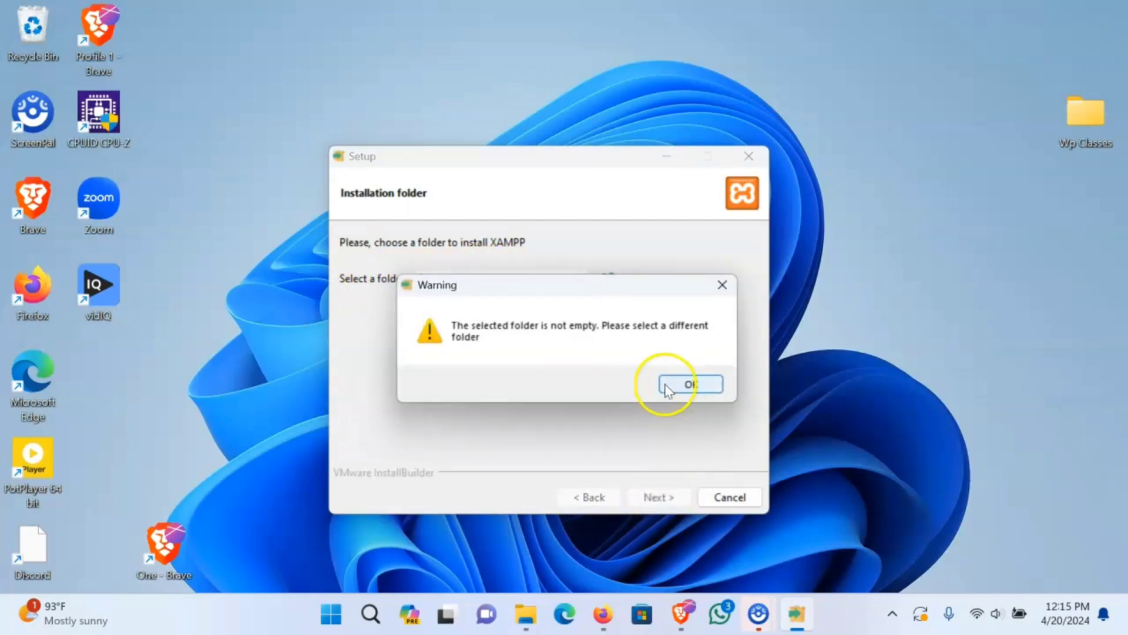
pyautogui.click(691, 385)
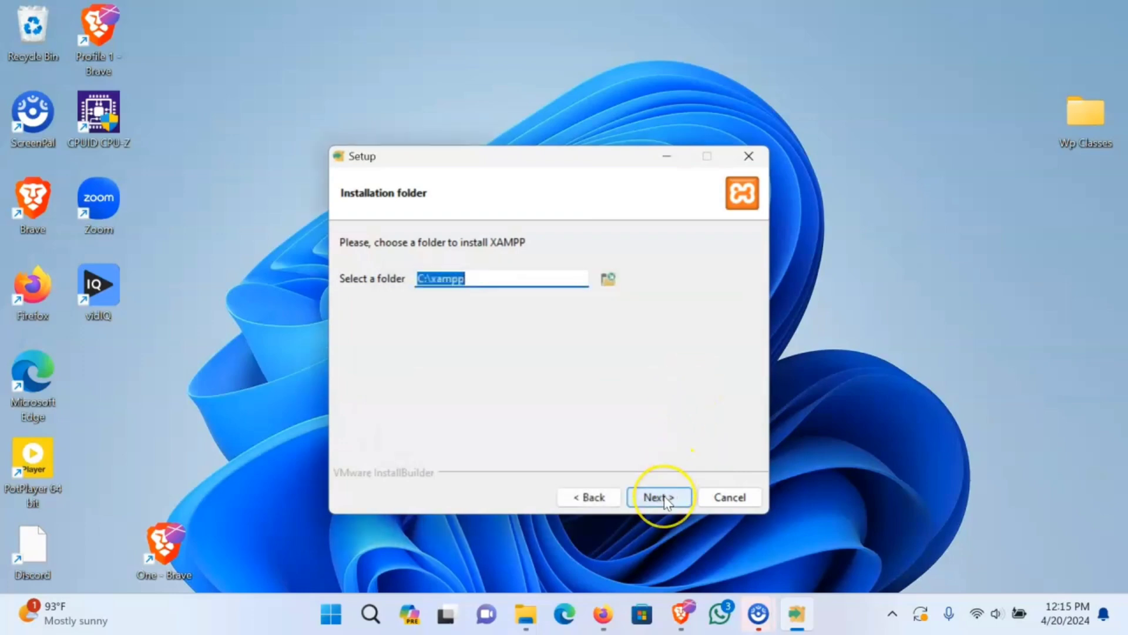
pyautogui.click(661, 497)
pyautogui.click(693, 382)
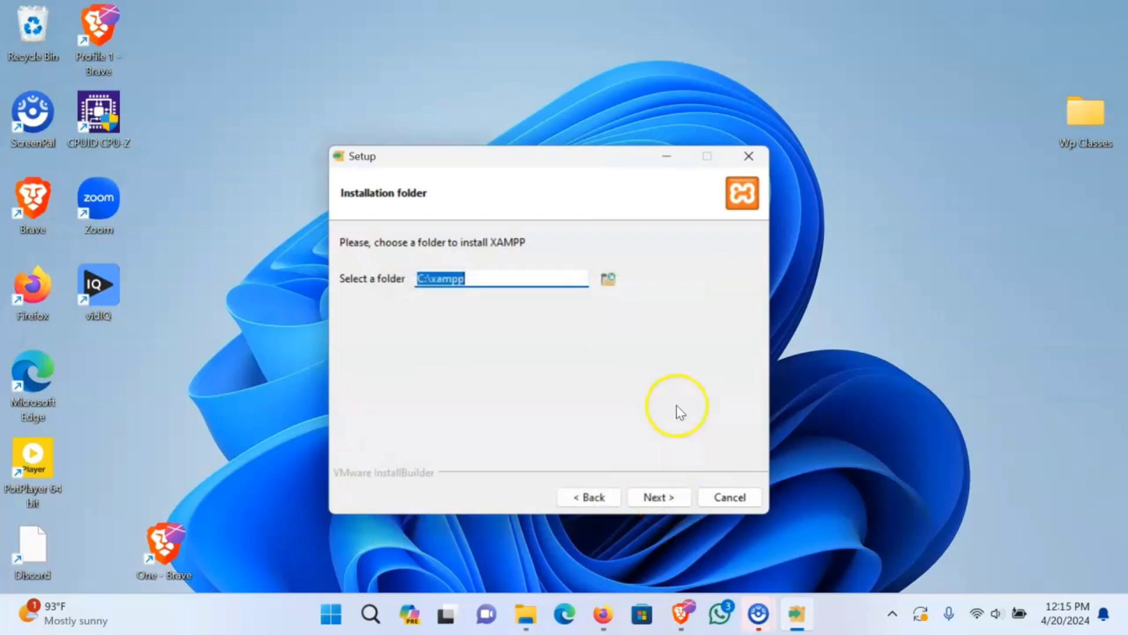
pyautogui.click(532, 622)
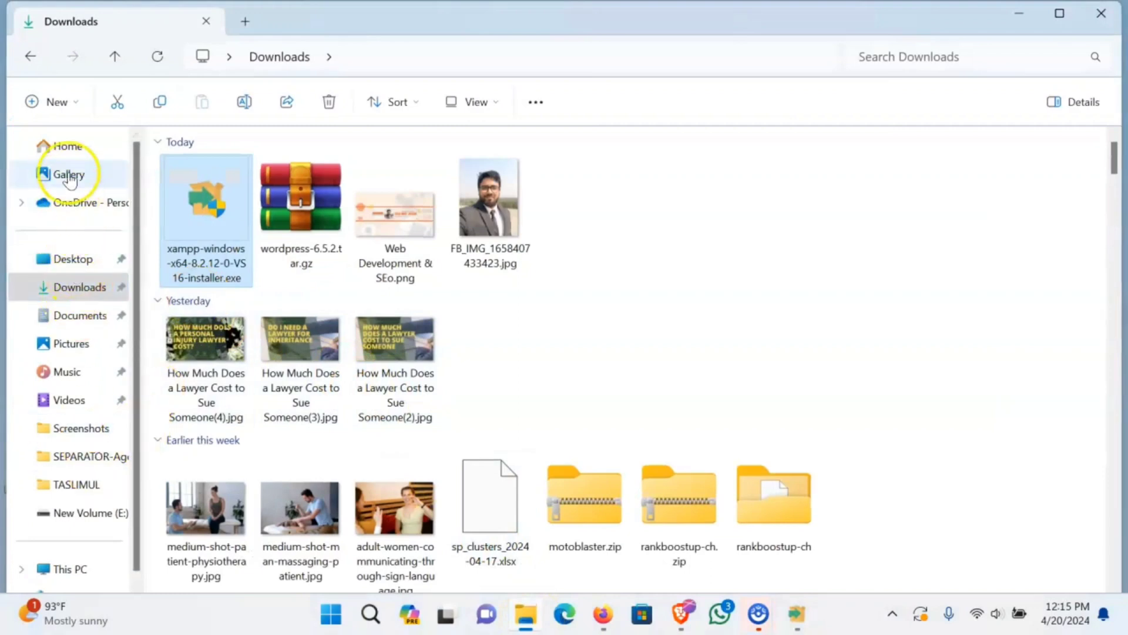
# - Delete the old xampp folder from Local Disk (C:)
pyautogui.click(74, 147)
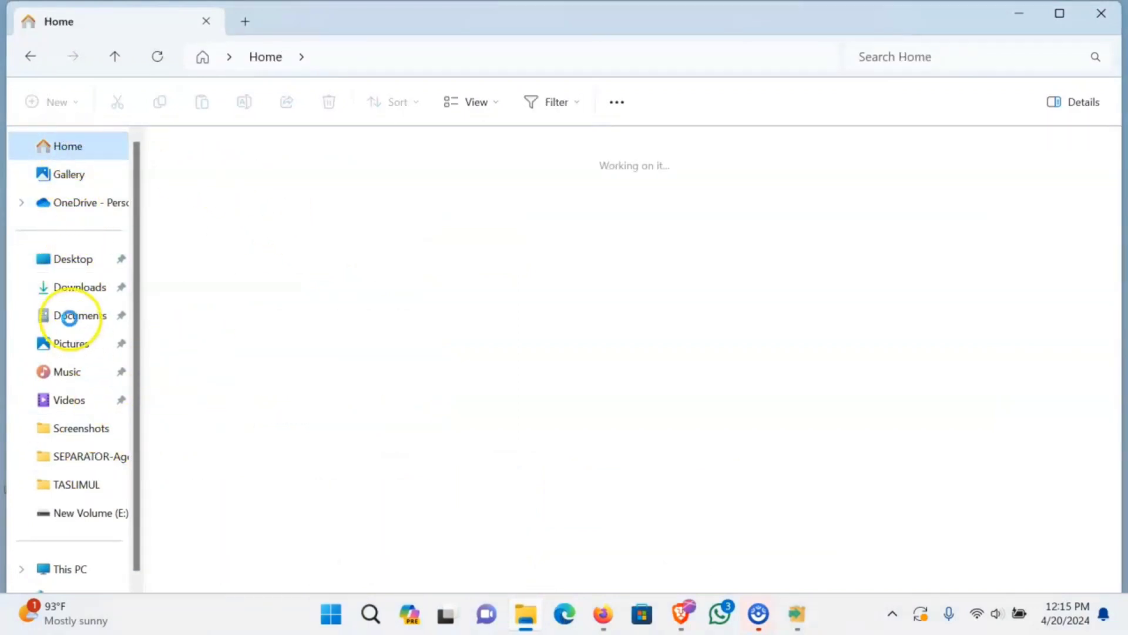
pyautogui.scroll(-1, 75, 329)
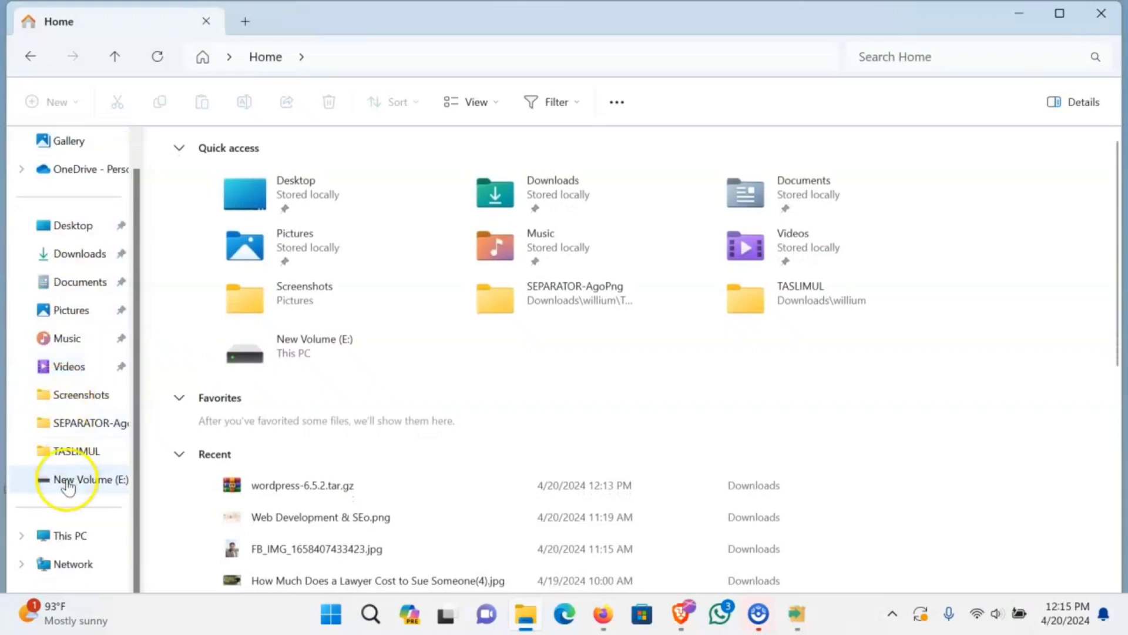
pyautogui.click(61, 535)
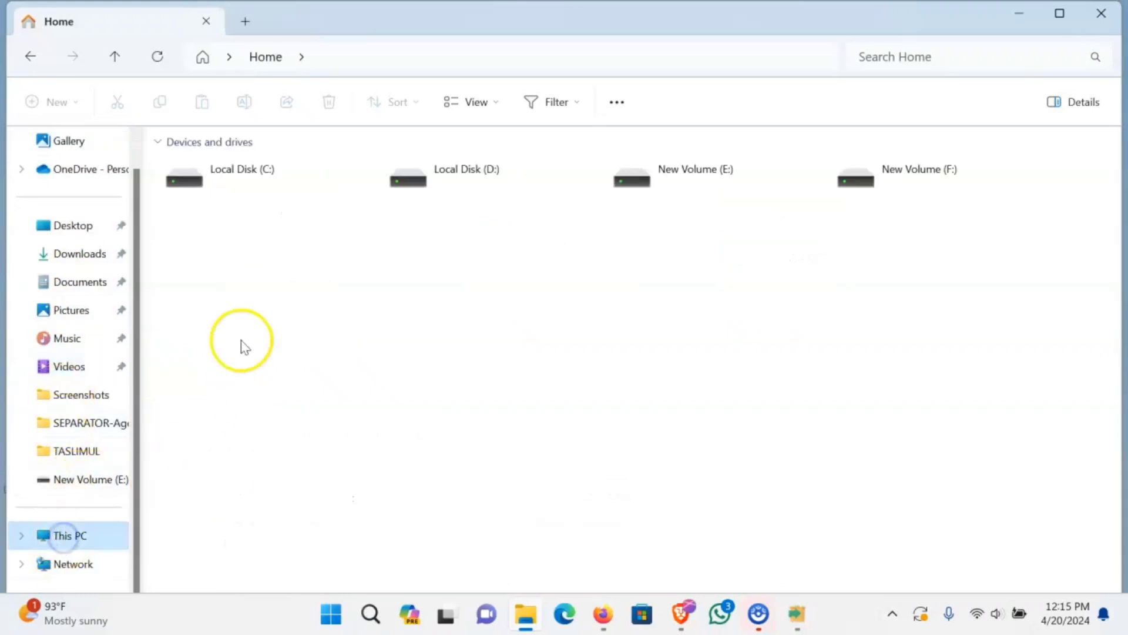
pyautogui.doubleClick(259, 207)
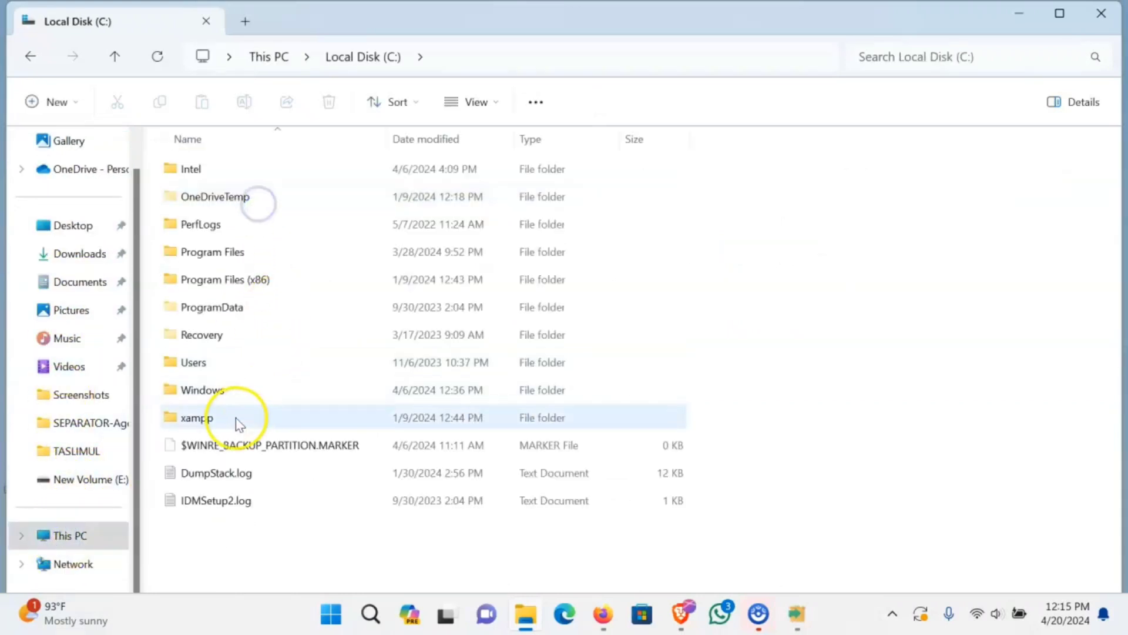
pyautogui.click(228, 420)
pyautogui.rightClick(228, 418)
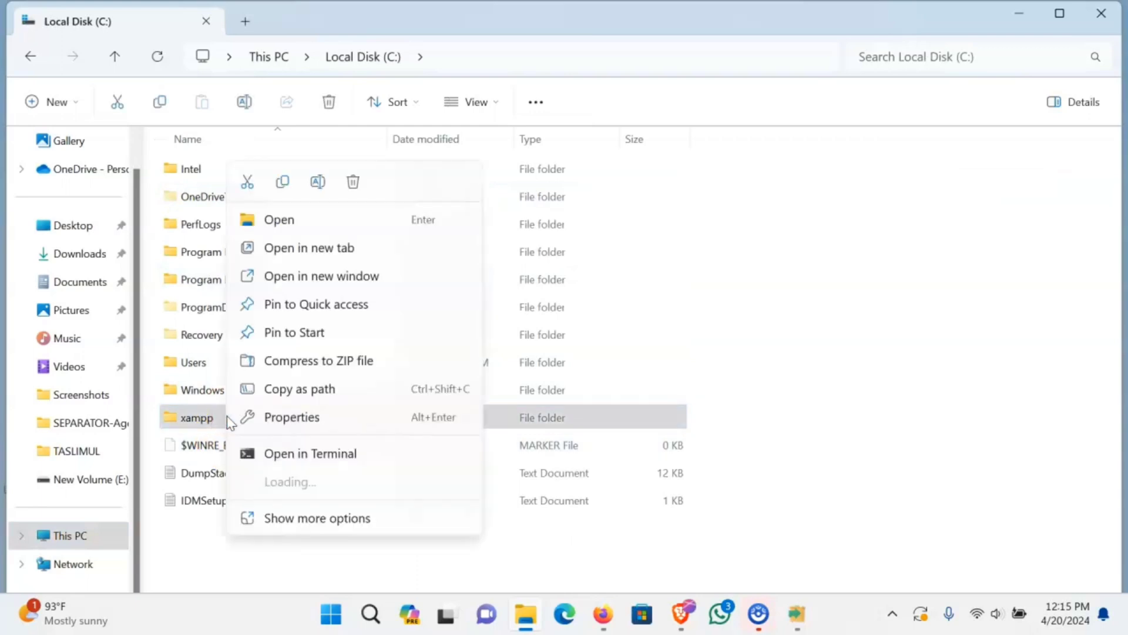
pyautogui.click(356, 185)
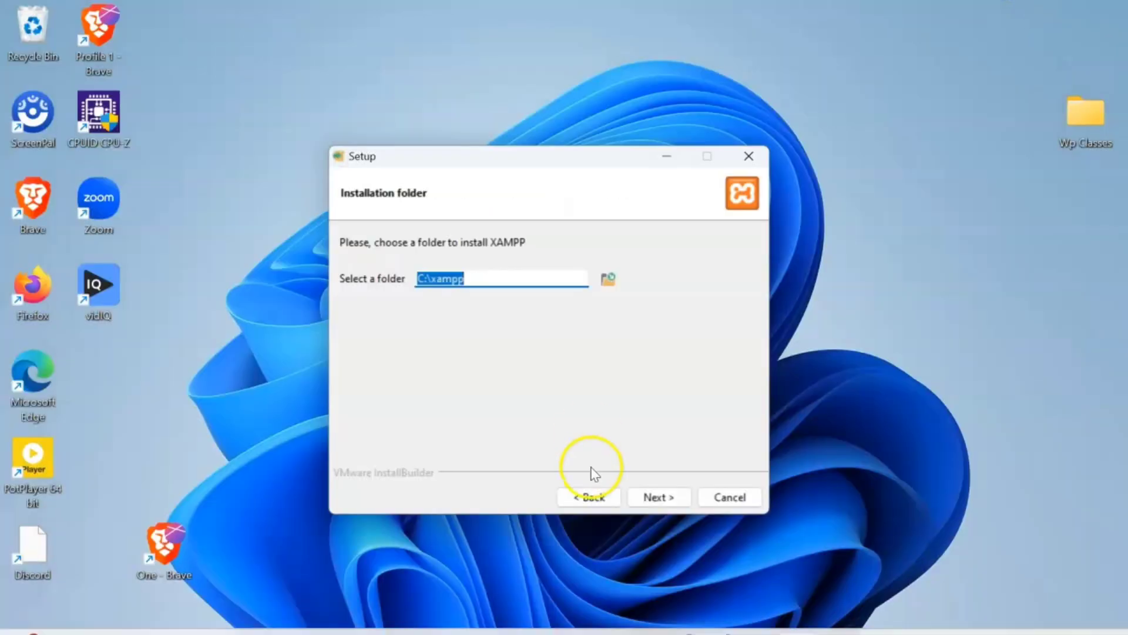
# - Install XAMPP into C:\xampp with default language and finish with the Control Panel launching
pyautogui.click(654, 496)
pyautogui.click(657, 497)
pyautogui.click(657, 497)
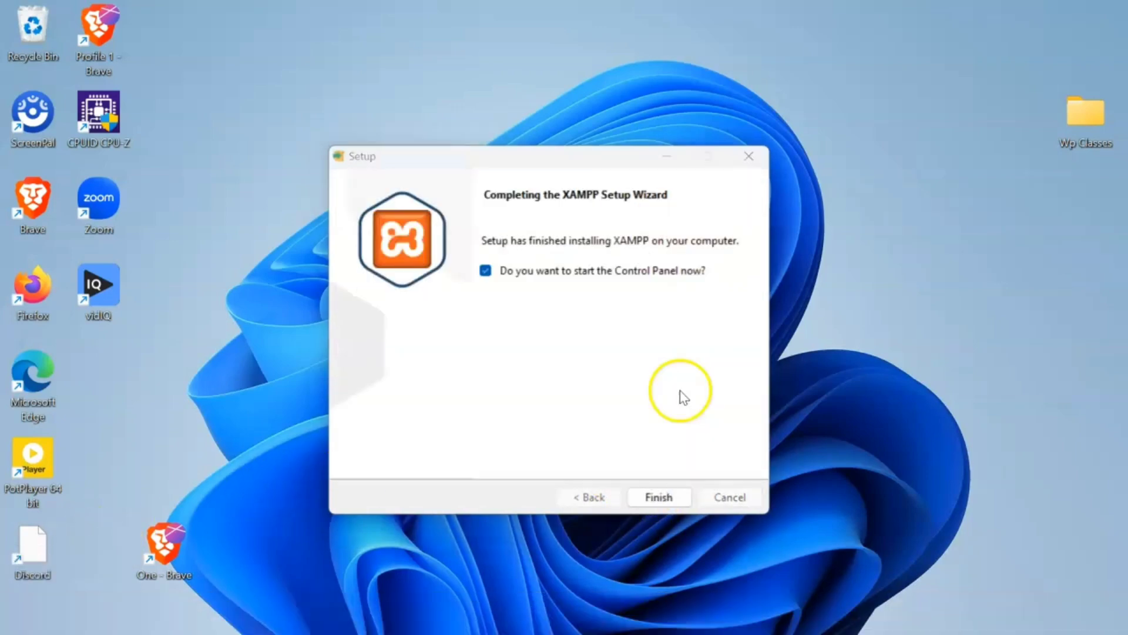
pyautogui.click(671, 500)
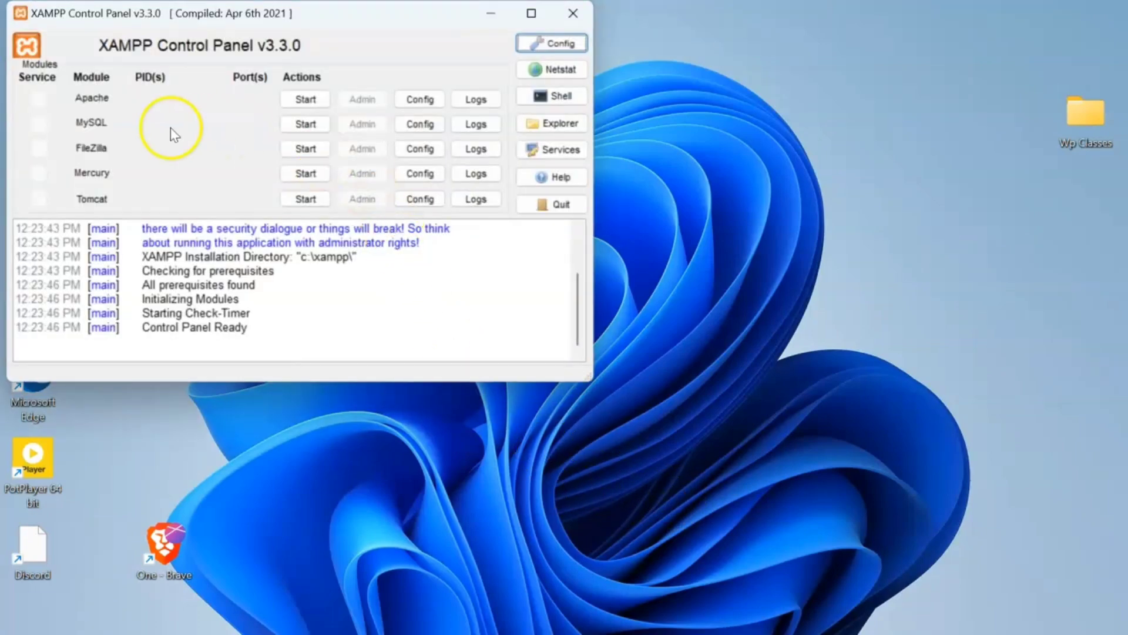
# - Start Apache and MySQL, then open phpMyAdmin at localhost/phpmyadmin
pyautogui.click(303, 99)
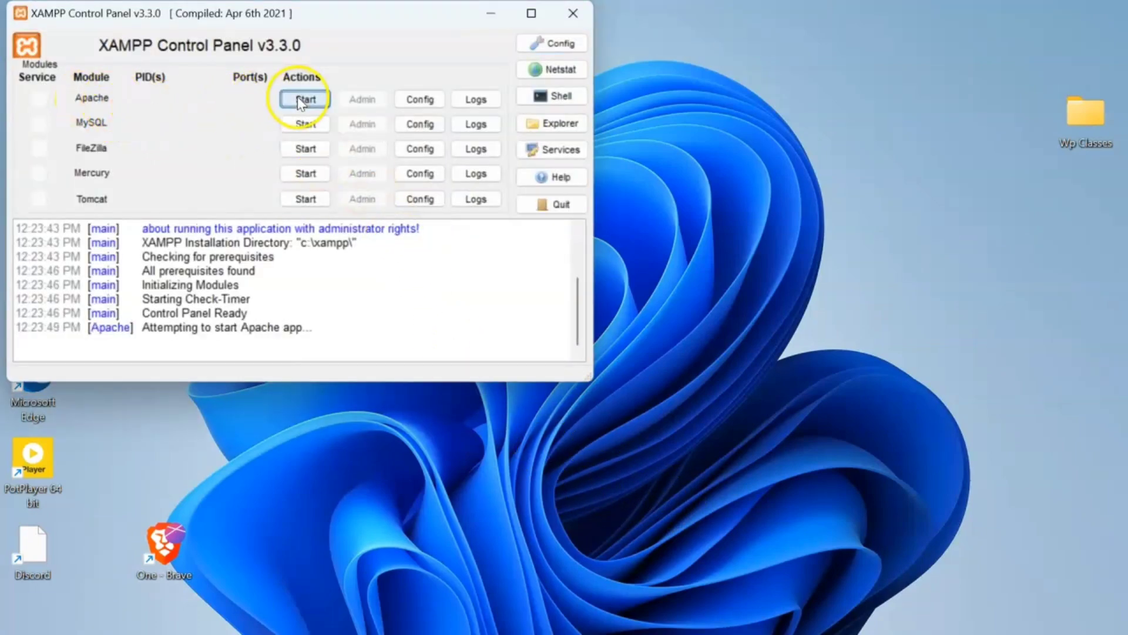
pyautogui.click(300, 125)
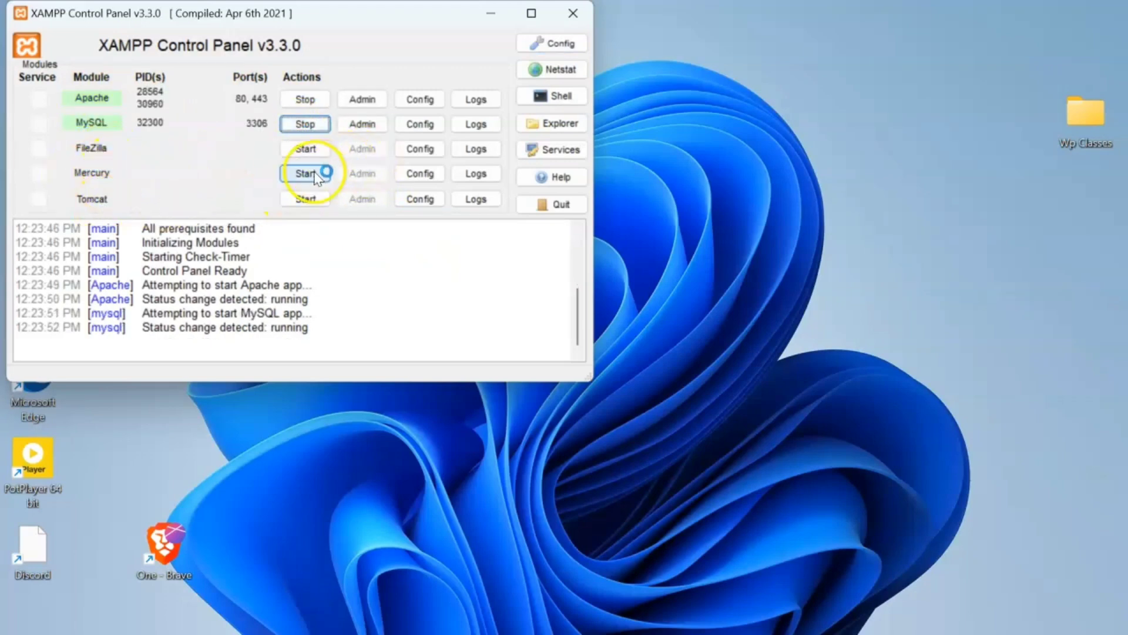
pyautogui.click(362, 124)
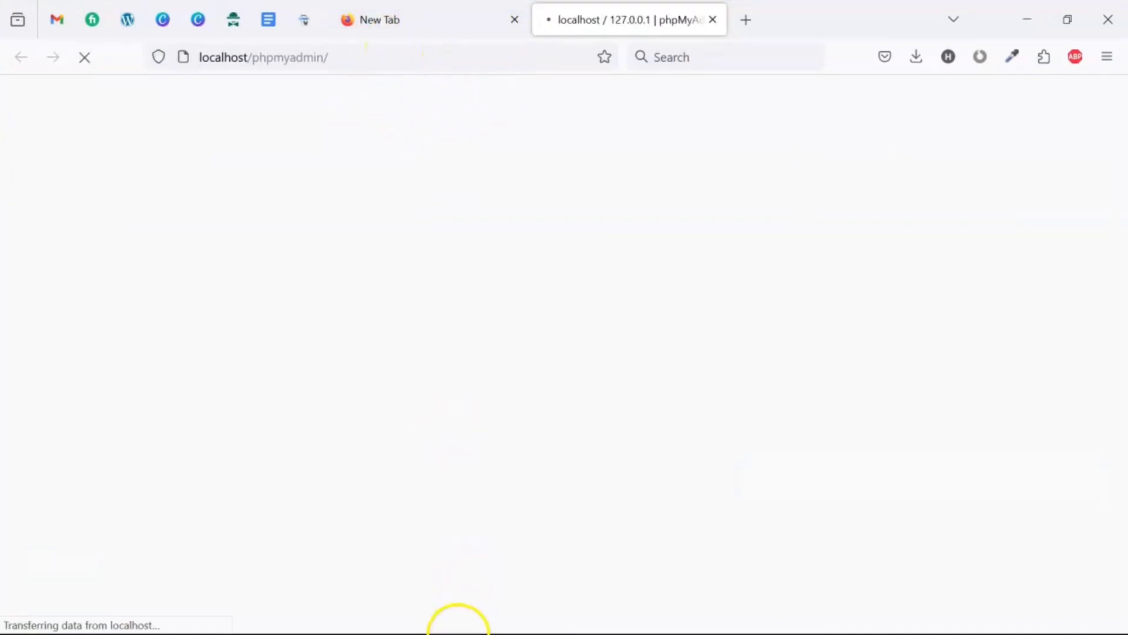
pyautogui.click(515, 21)
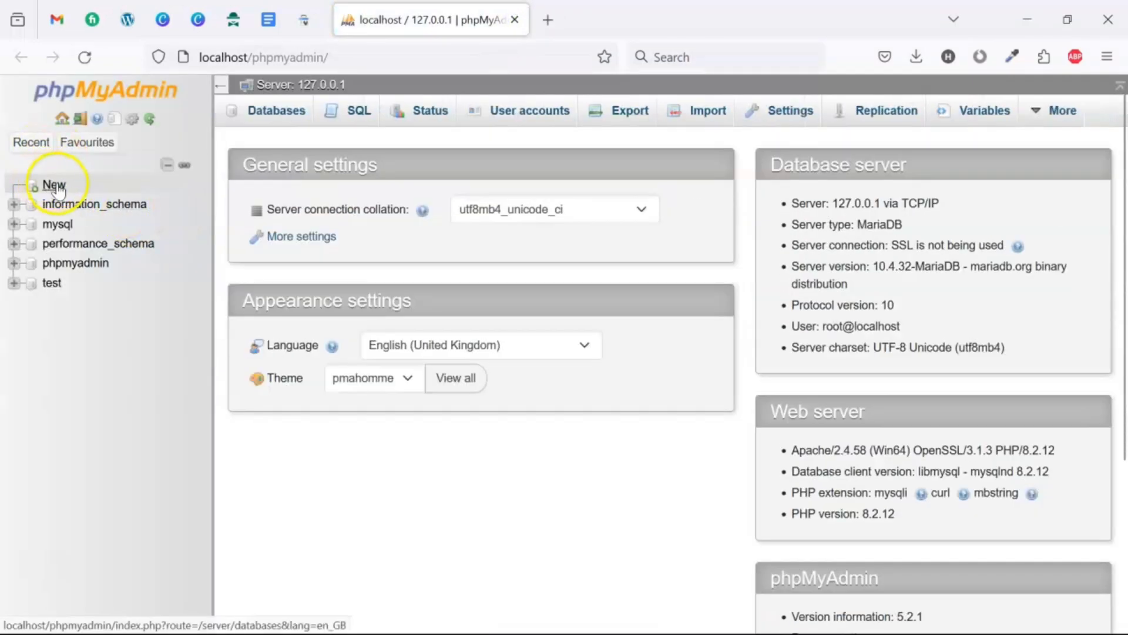
# - Create an empty database named 'myblog' in phpMyAdmin
pyautogui.click(54, 185)
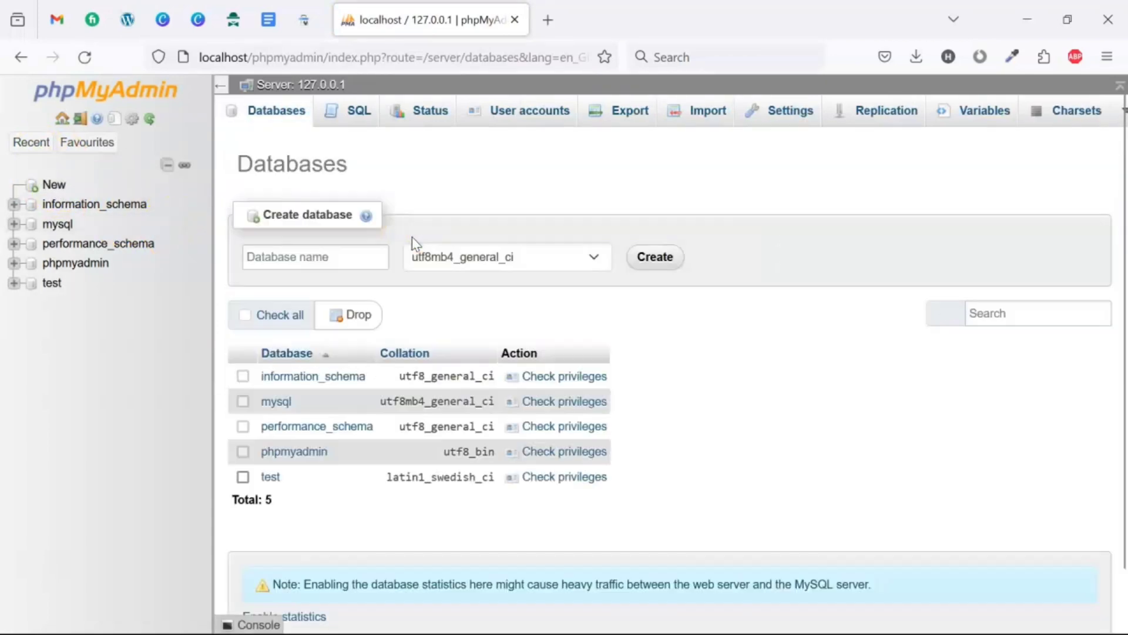
pyautogui.click(309, 261)
pyautogui.write('mybl')
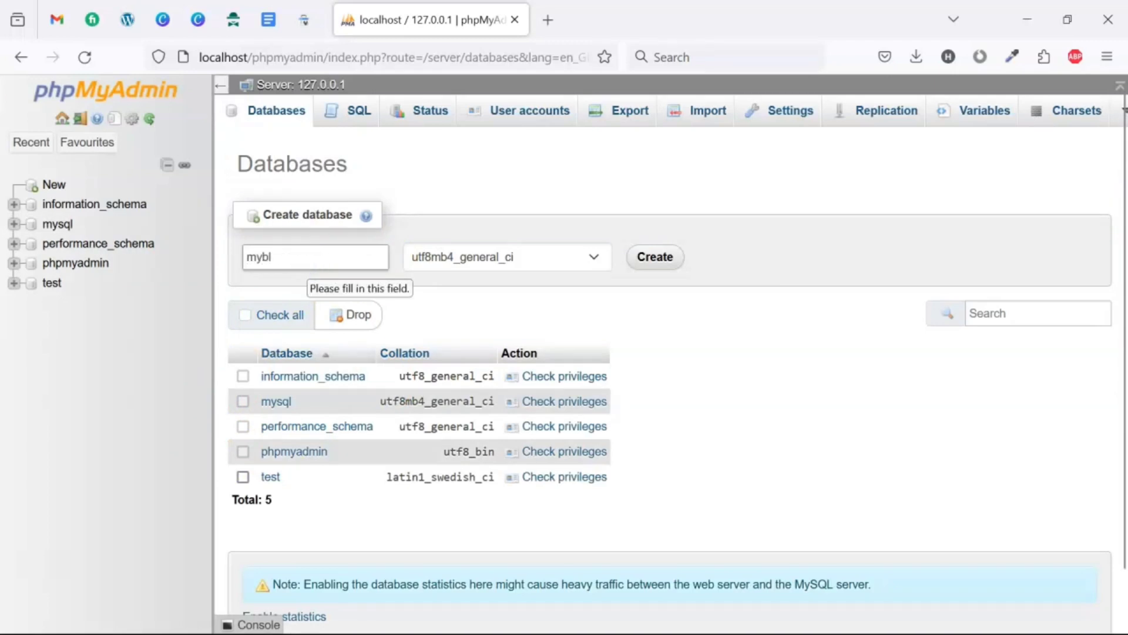
pyautogui.write('og')
pyautogui.click(656, 256)
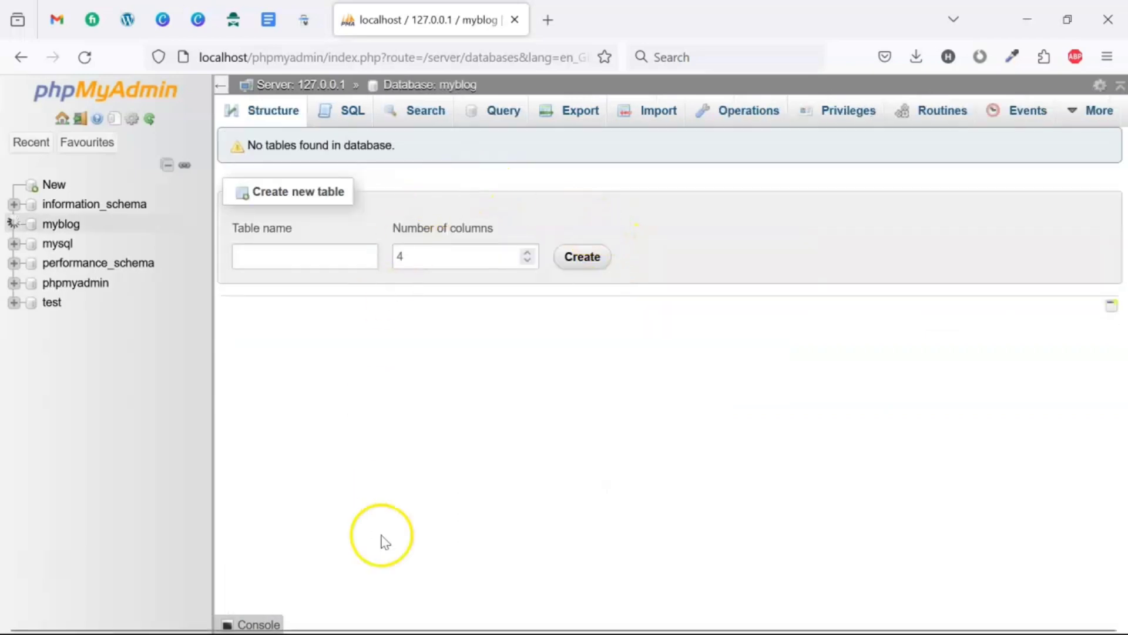
# - Open wordpress-6.5.2.tar.gz from the Downloads folder in WinRAR
pyautogui.moveTo(425, 598)
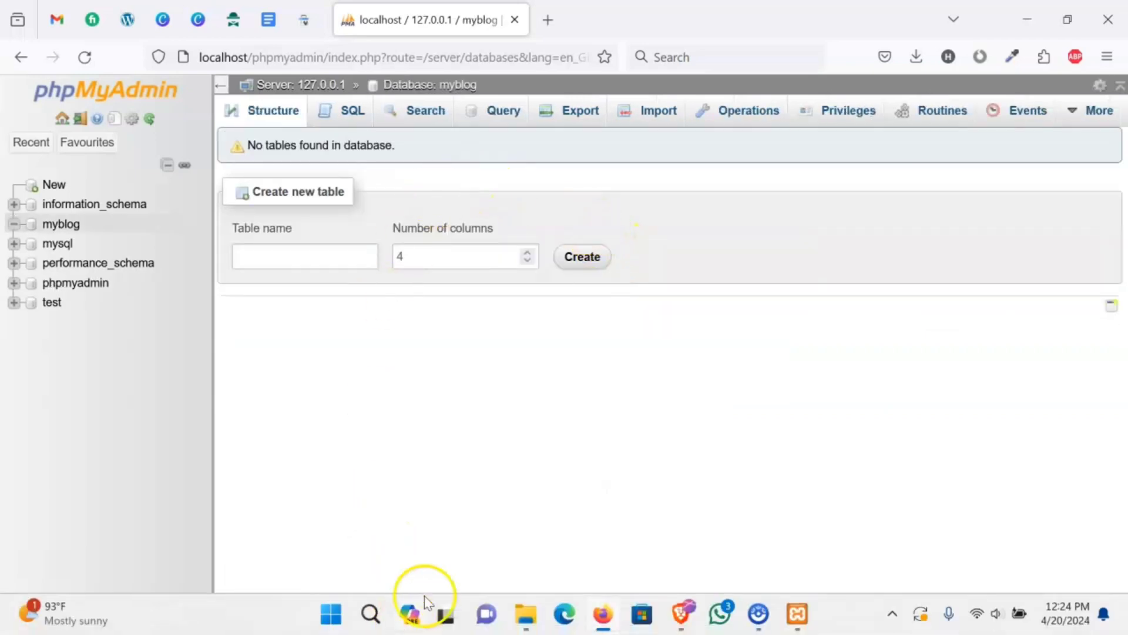
pyautogui.click(526, 606)
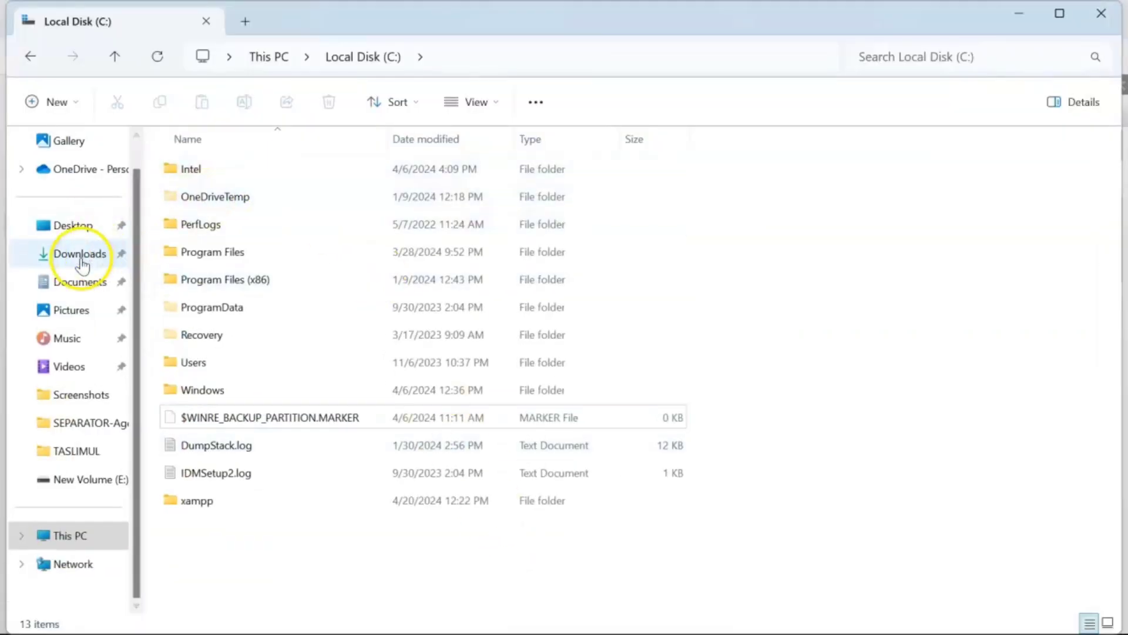
pyautogui.click(80, 259)
pyautogui.click(298, 226)
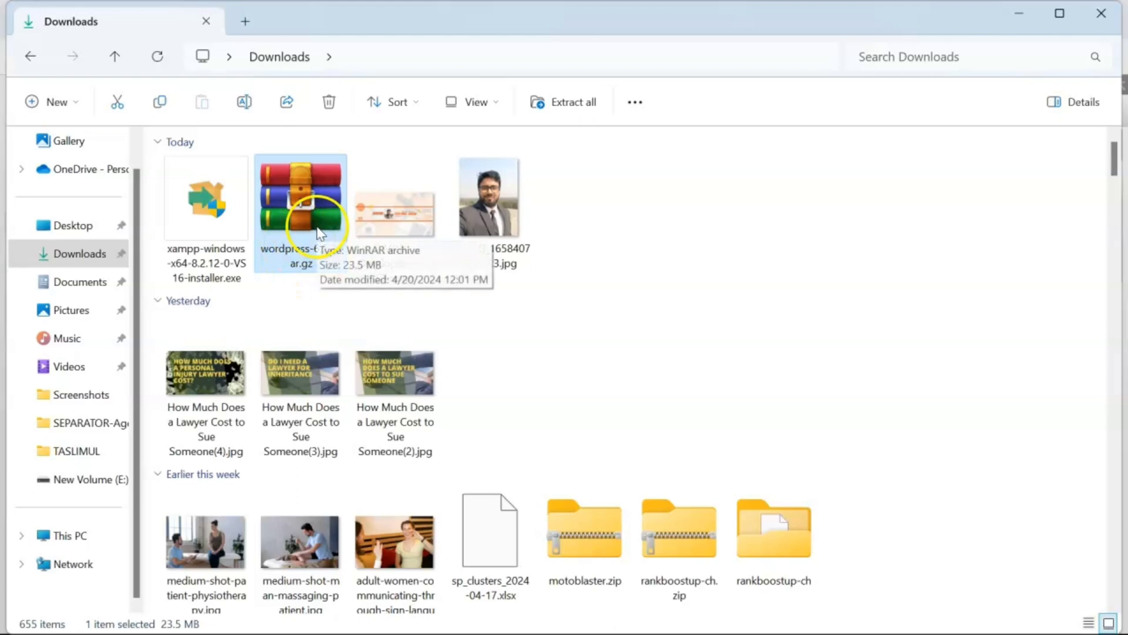
pyautogui.doubleClick(318, 233)
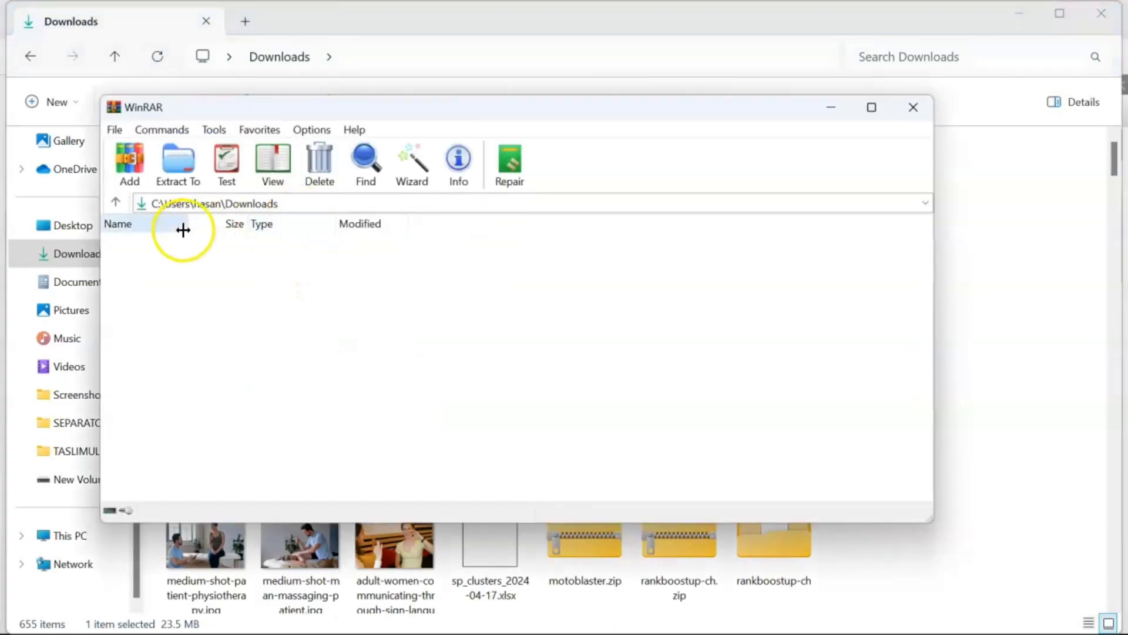
# - Extract the wordpress folder to the suggested Downloads location and close WinRAR
pyautogui.click(206, 258)
pyautogui.click(180, 170)
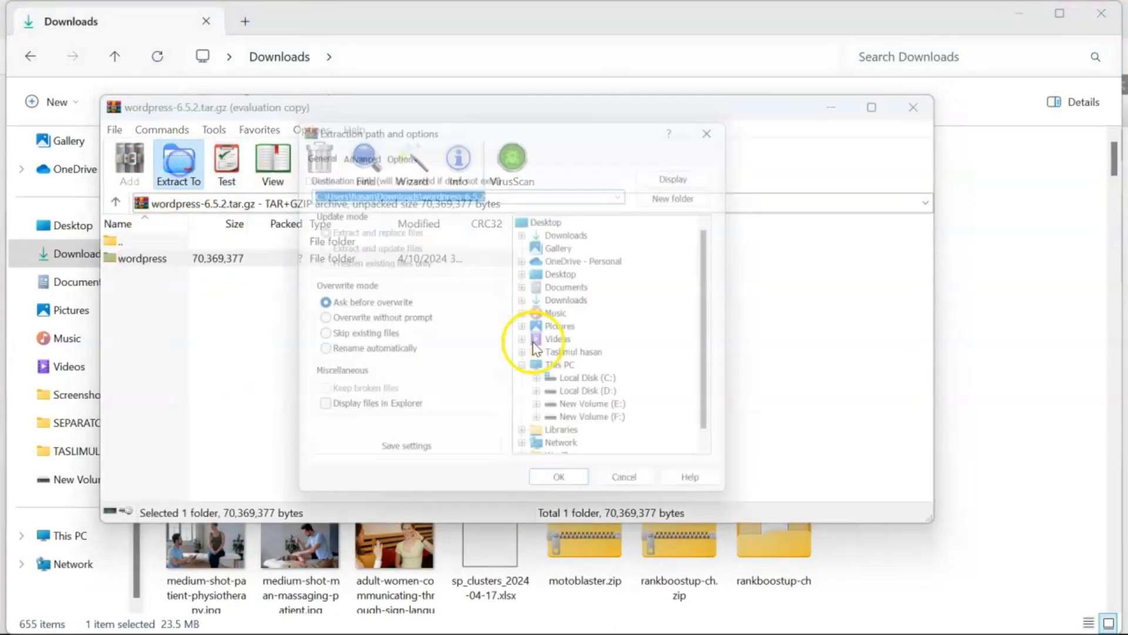
pyautogui.click(566, 488)
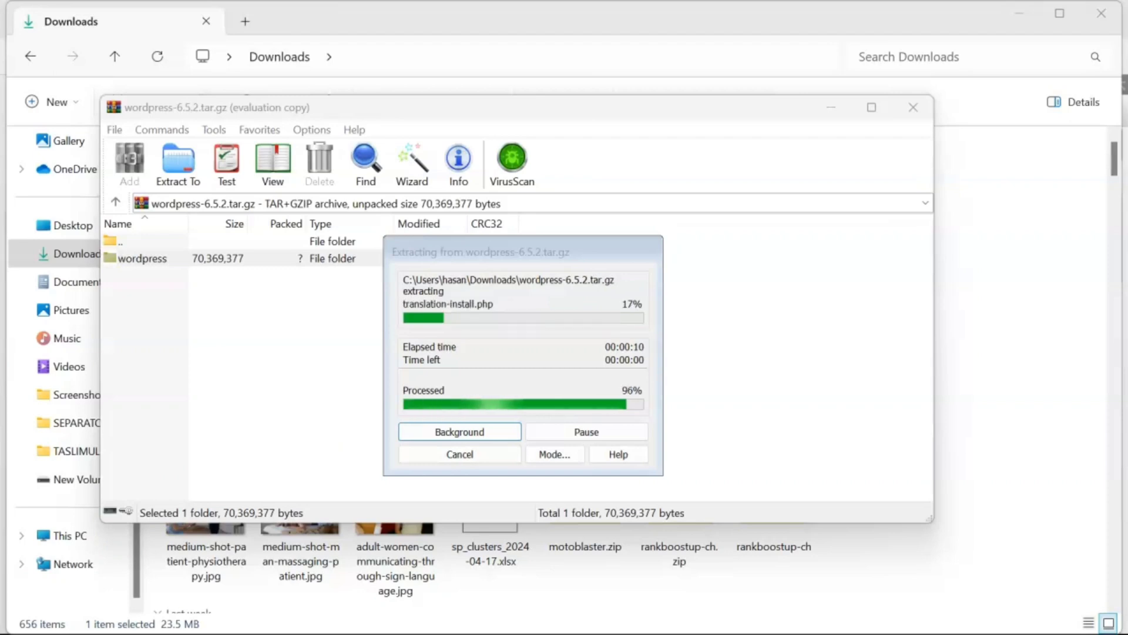
pyautogui.click(913, 107)
# - Copy the inner wordpress folder from the extracted wordpress-6.5.2 folder
pyautogui.click(595, 213)
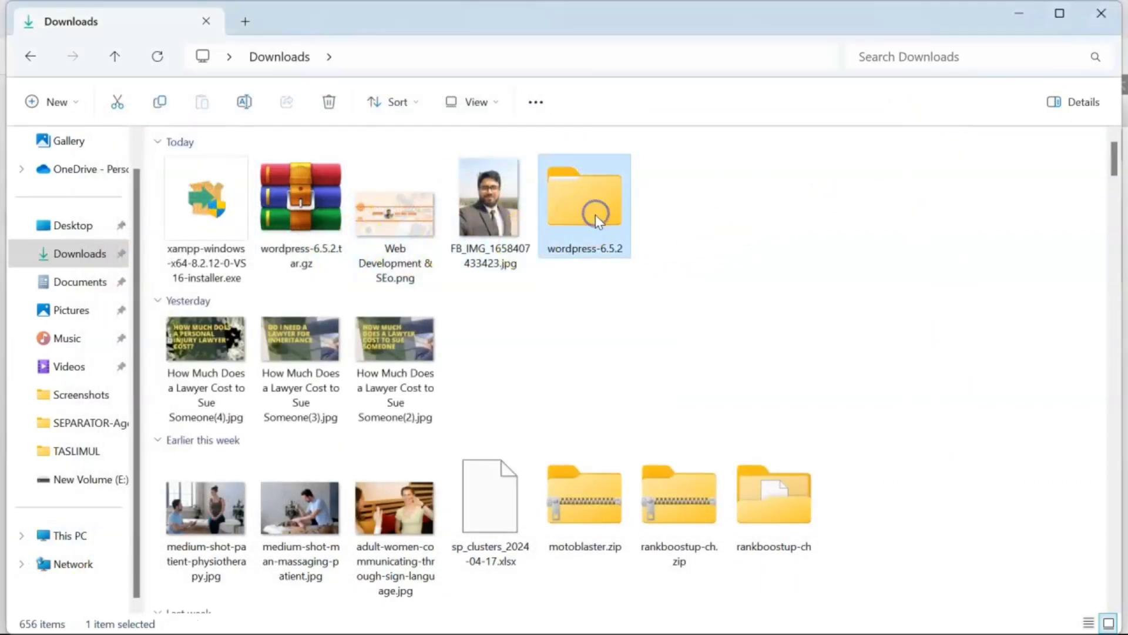
pyautogui.doubleClick(595, 214)
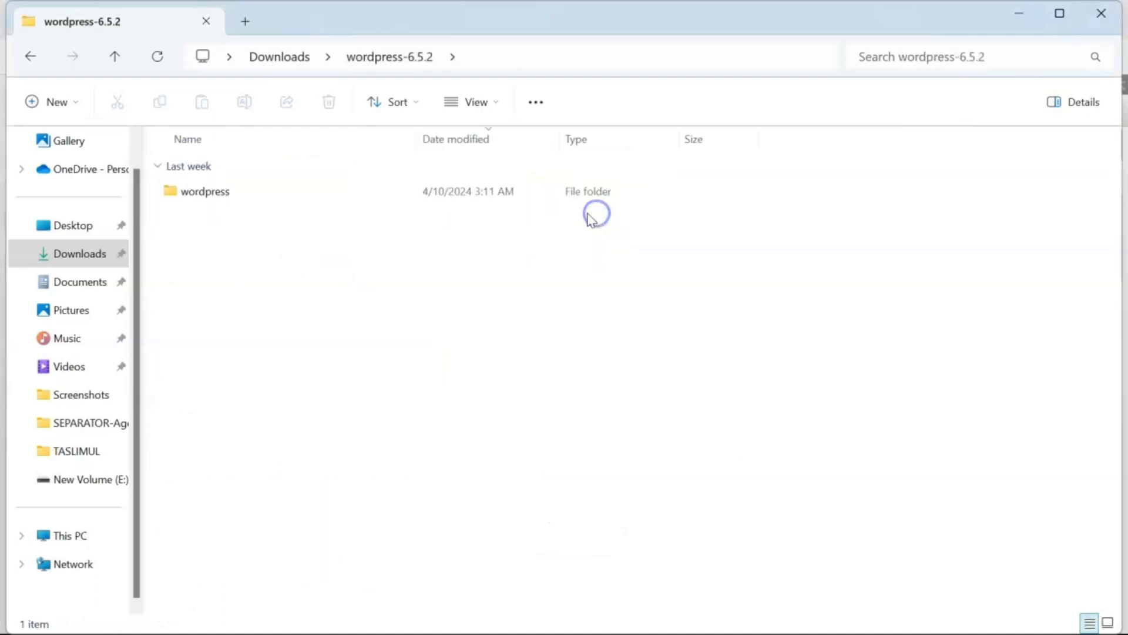
pyautogui.click(307, 201)
pyautogui.rightClick(310, 204)
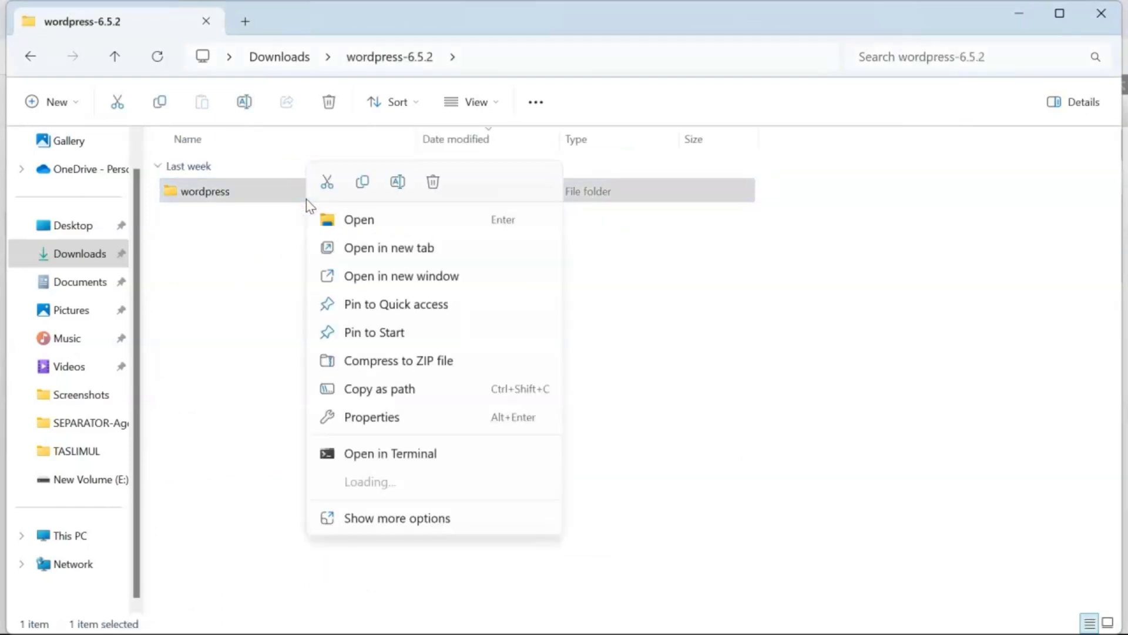
pyautogui.click(360, 183)
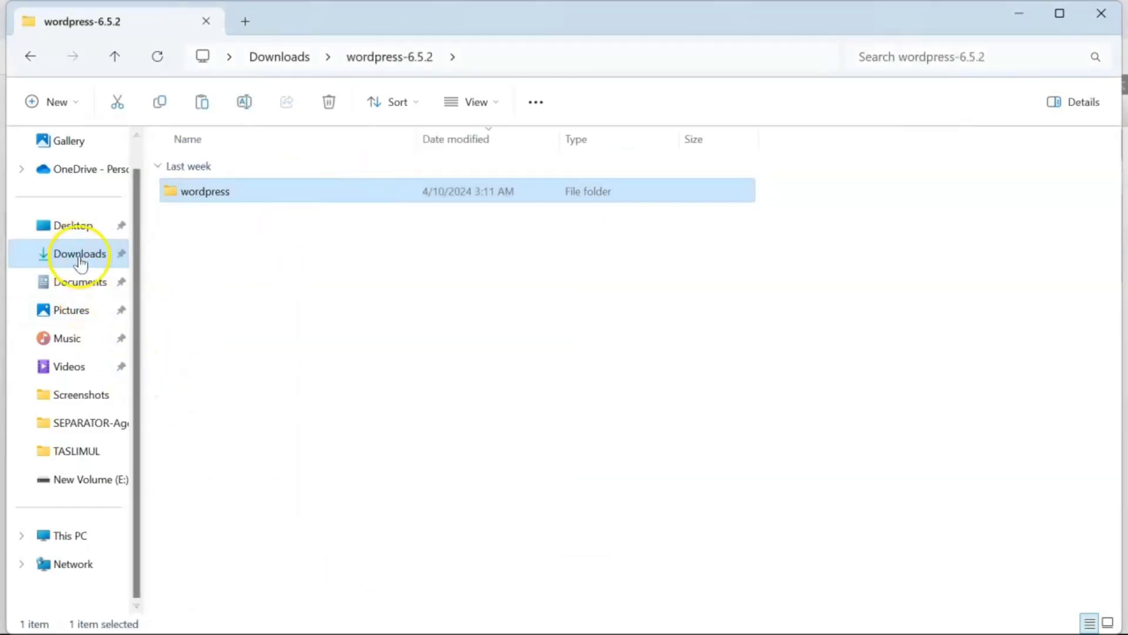
# - Paste the wordpress folder into C:\xampp\htdocs
pyautogui.click(63, 535)
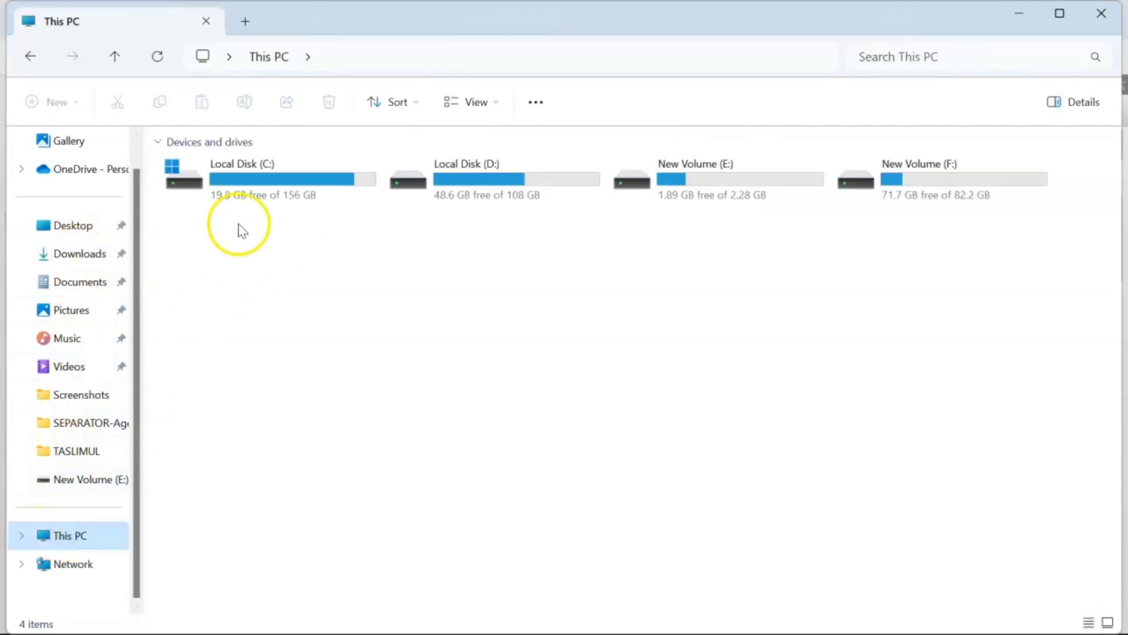
pyautogui.doubleClick(292, 187)
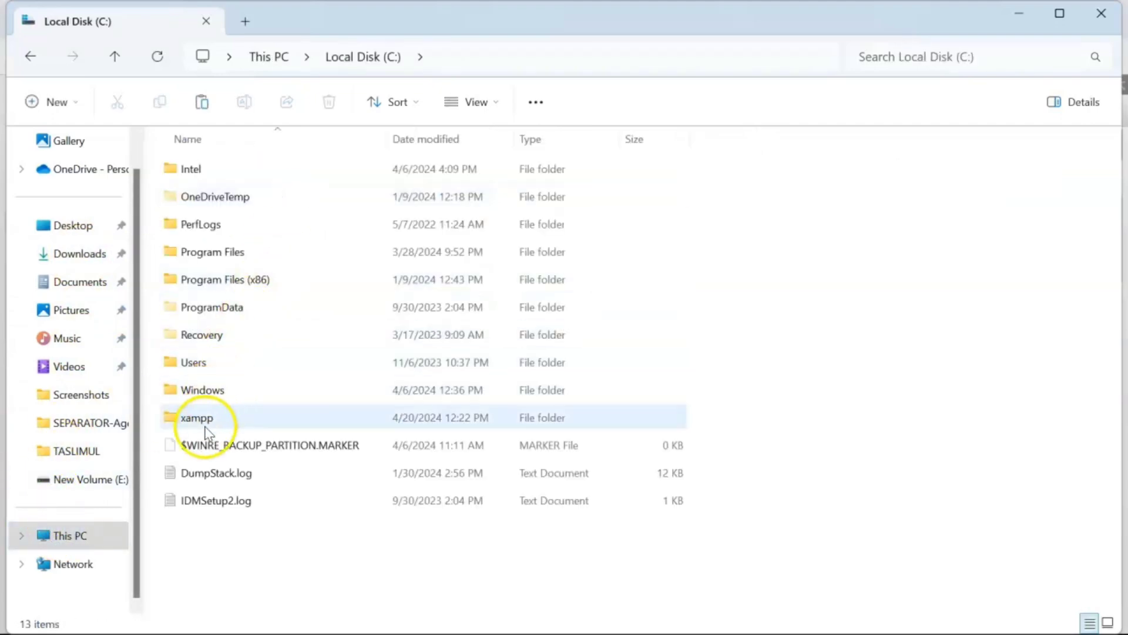
pyautogui.doubleClick(203, 418)
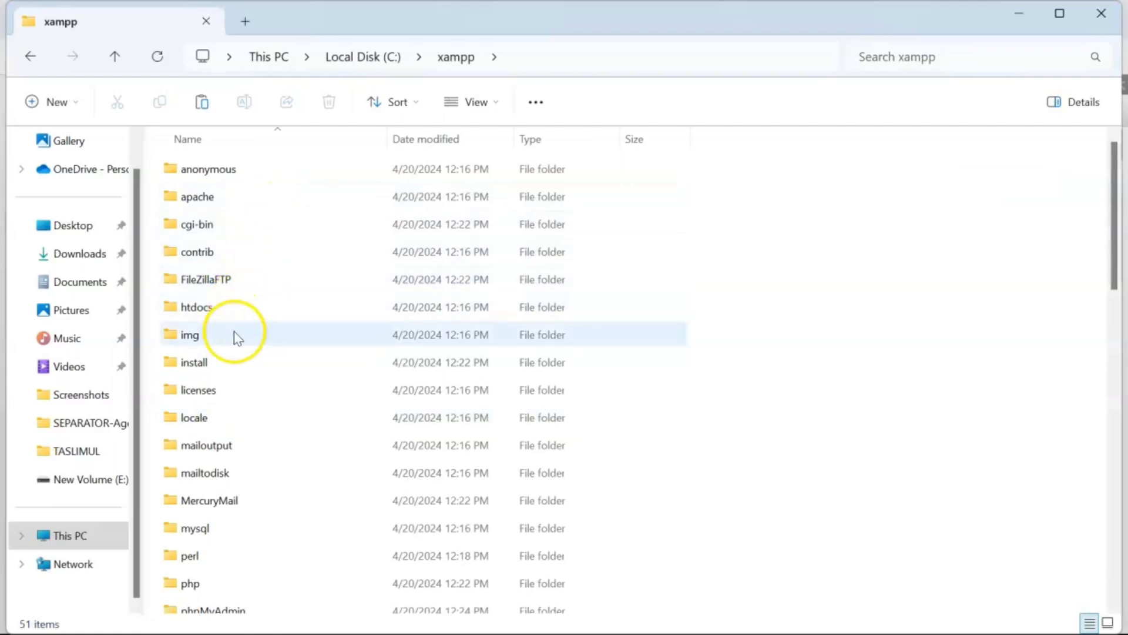
pyautogui.doubleClick(235, 308)
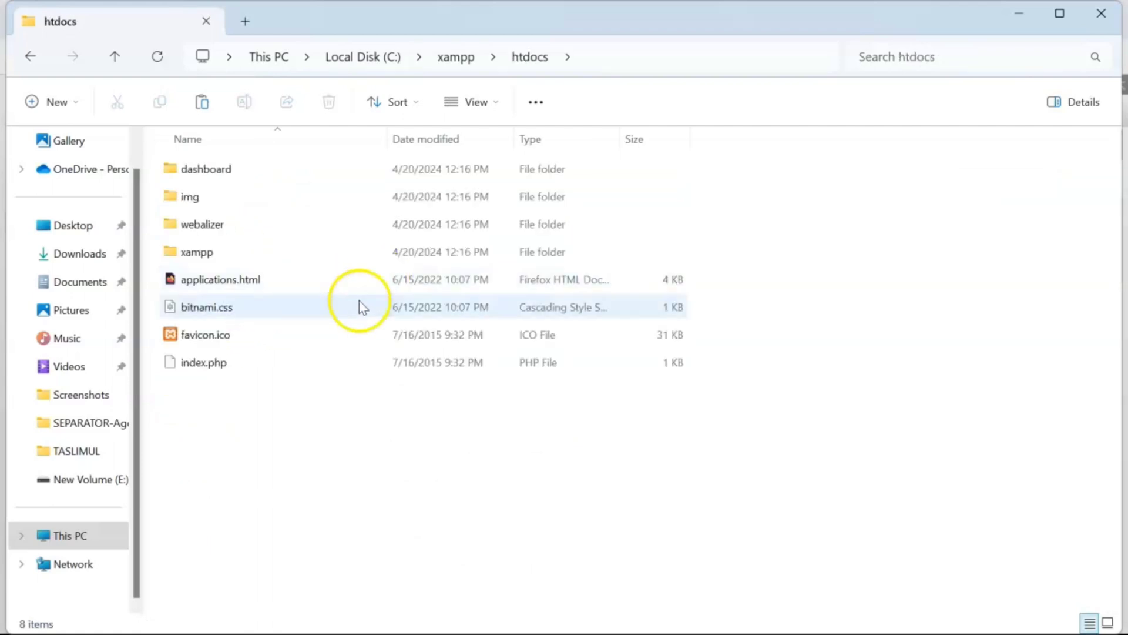
pyautogui.moveTo(295, 458); pyautogui.dragTo(383, 166)
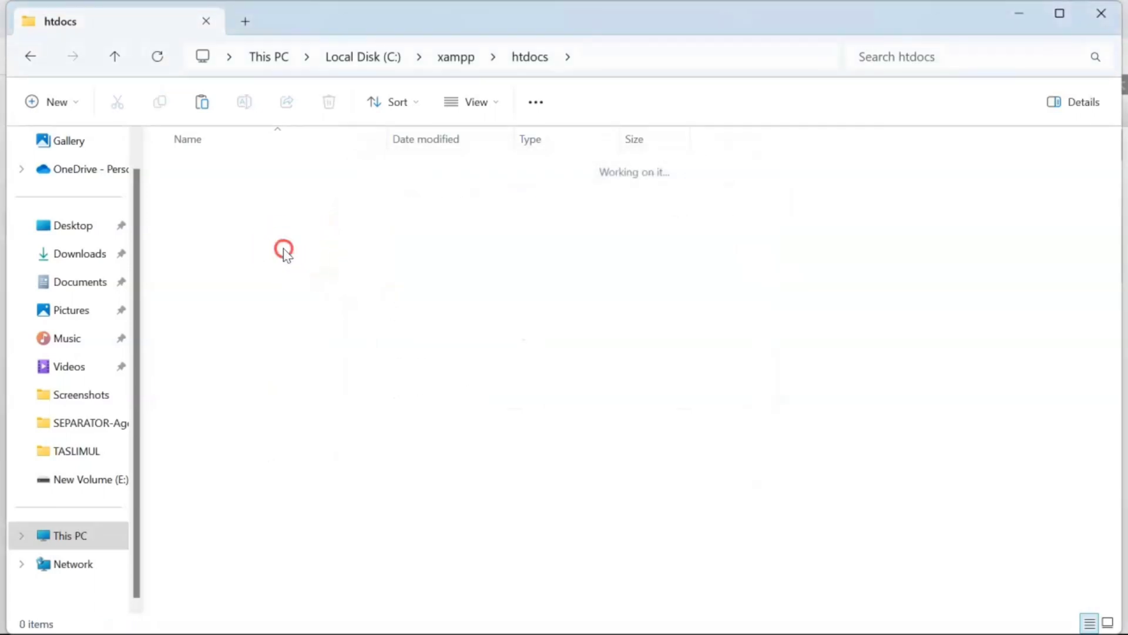
pyautogui.rightClick(284, 252)
pyautogui.click(296, 270)
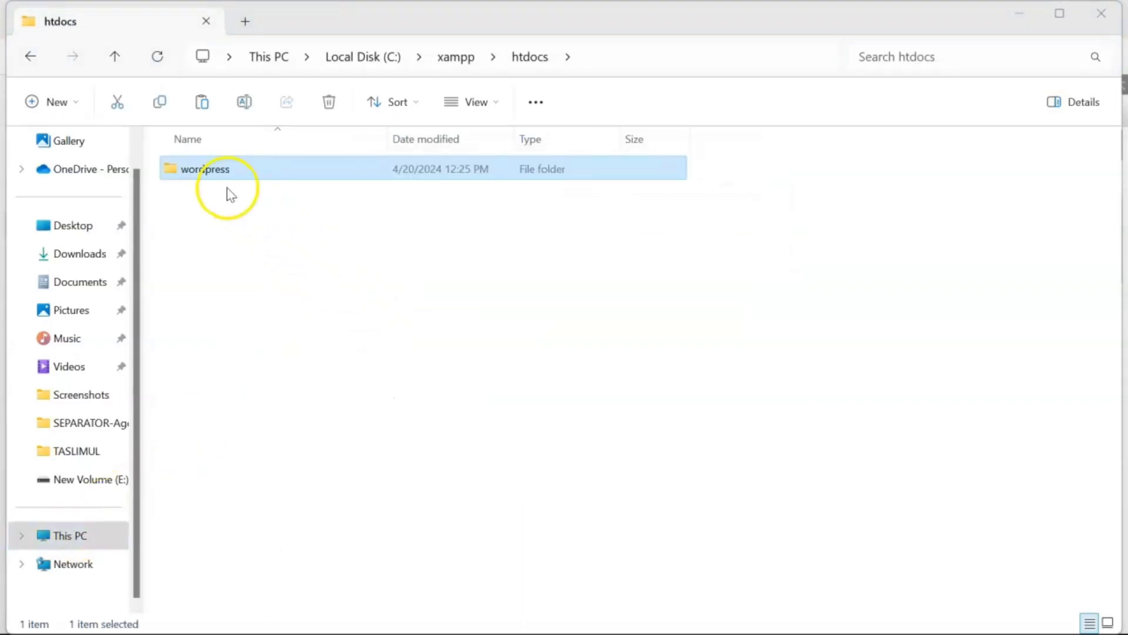
# - Check the pasted wordpress folder's files, then minimize File Explorer
pyautogui.doubleClick(302, 170)
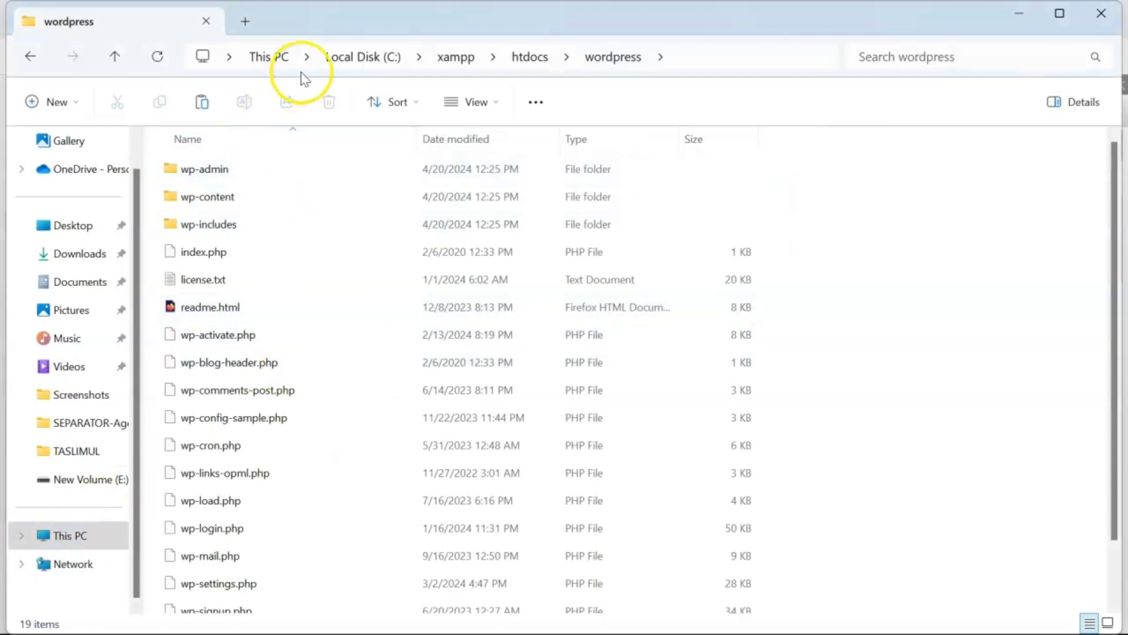
pyautogui.click(517, 68)
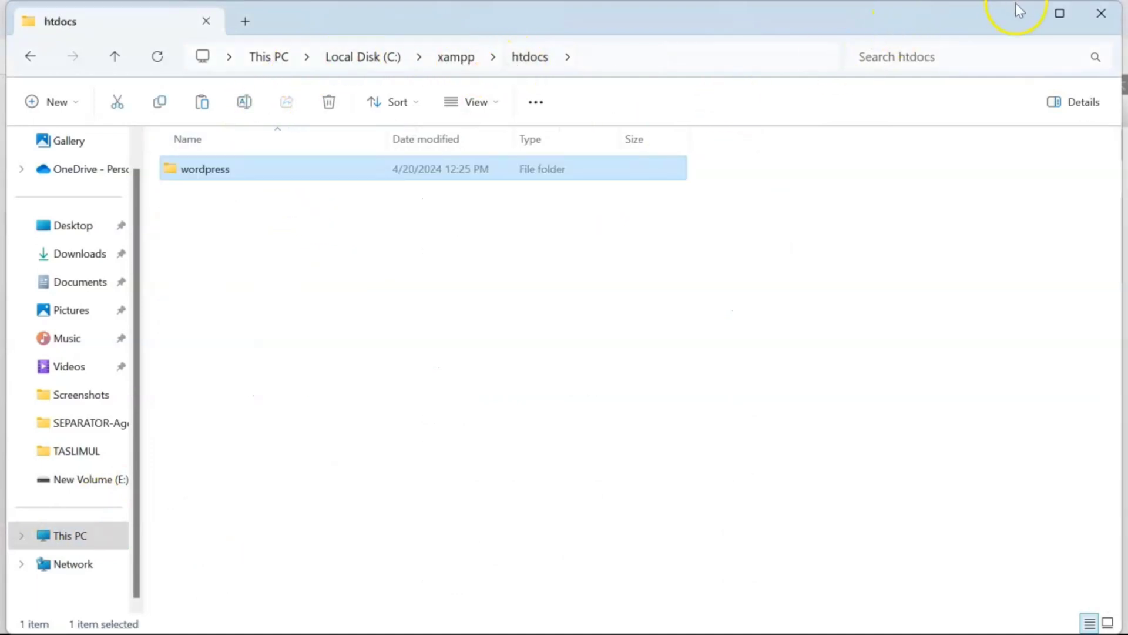
pyautogui.click(1019, 11)
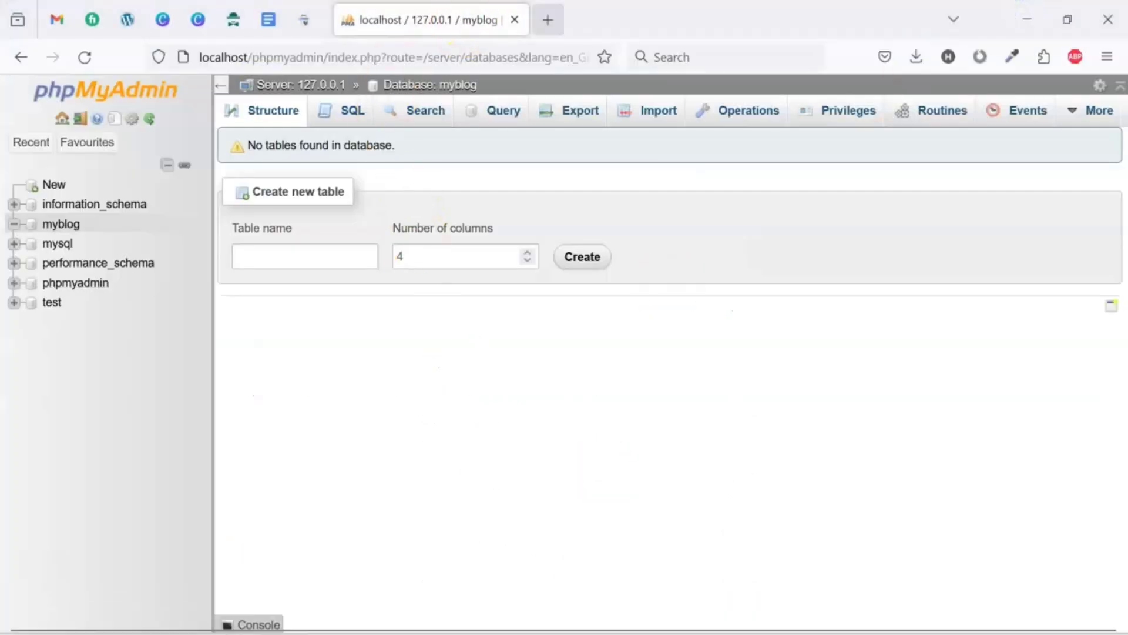
# - Load localhost in a new tab, accepting the self-signed certificate risk
pyautogui.click(548, 20)
pyautogui.click(363, 56)
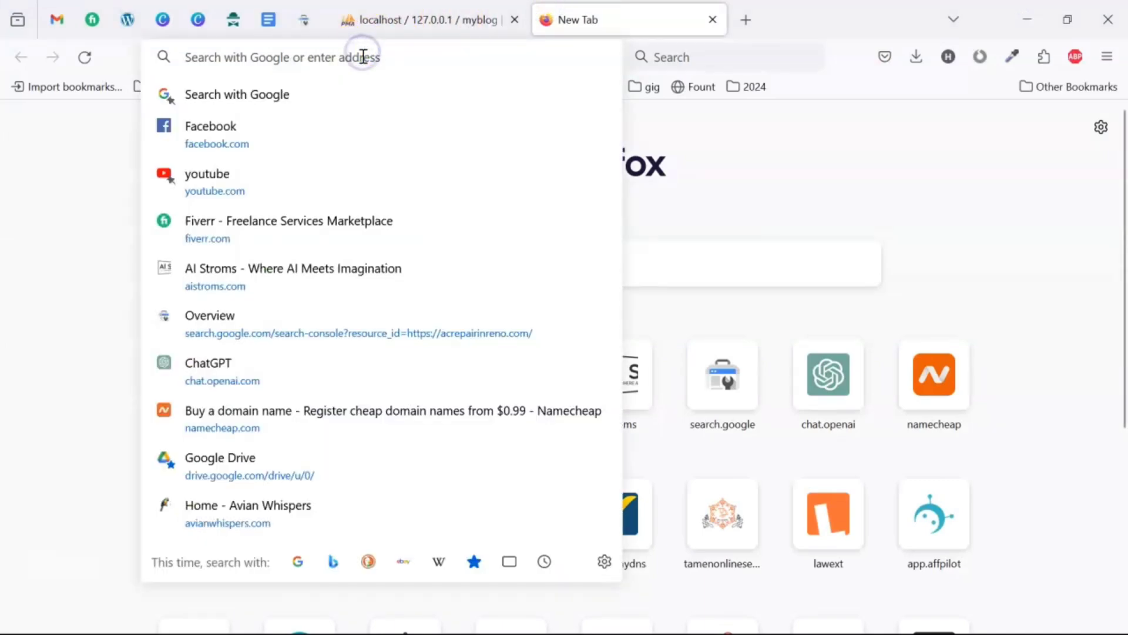
pyautogui.write('localhost/')
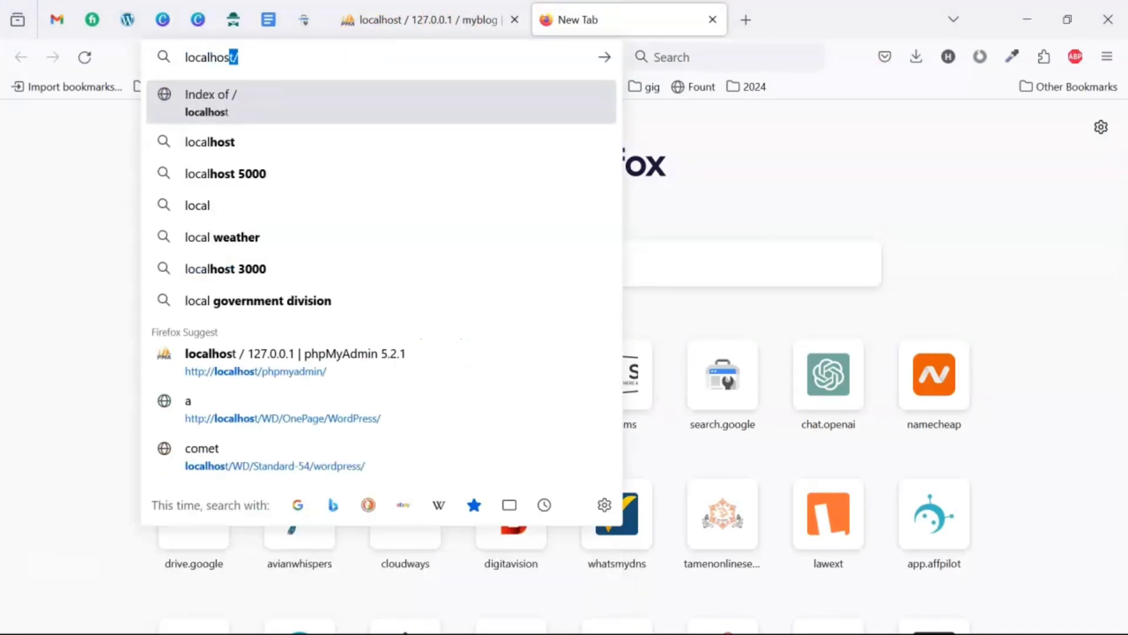
pyautogui.press('Return')
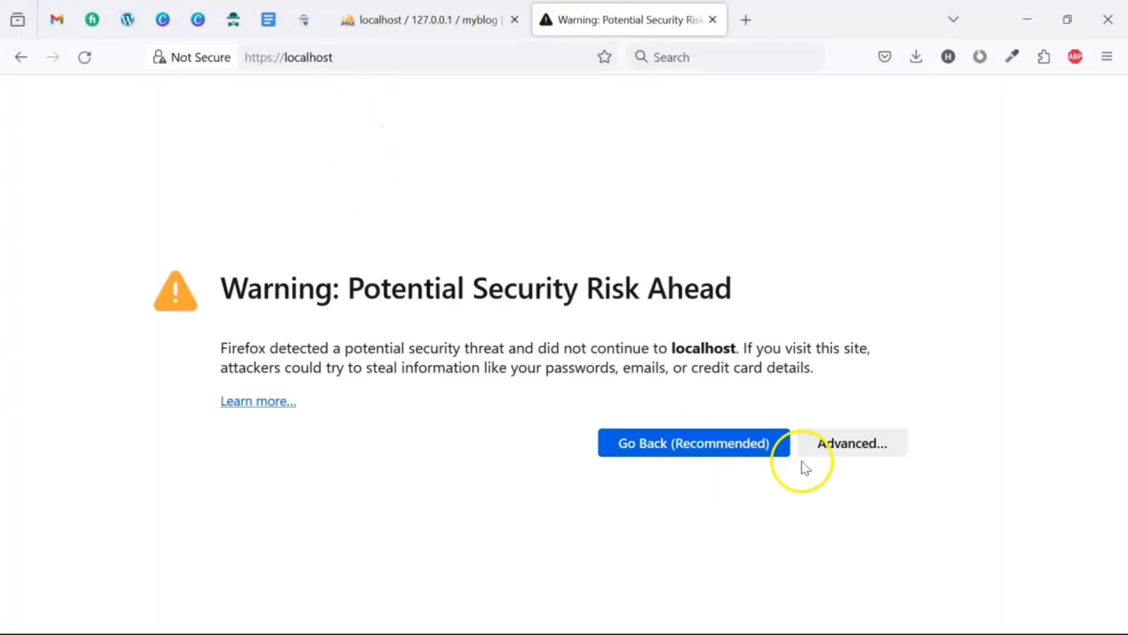
pyautogui.click(819, 448)
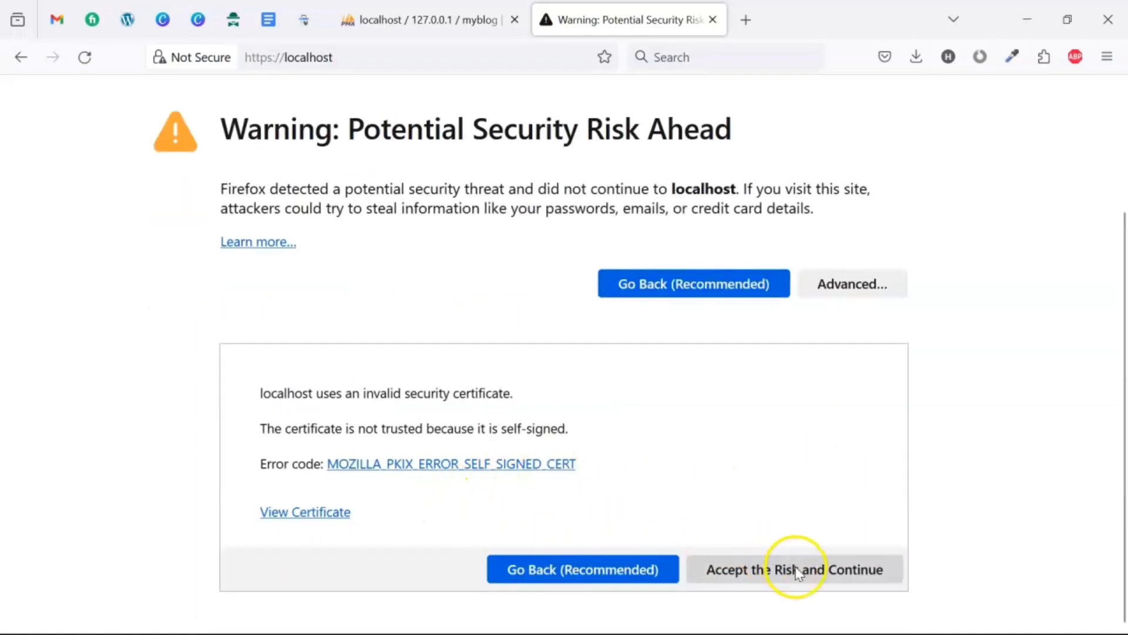
pyautogui.click(796, 567)
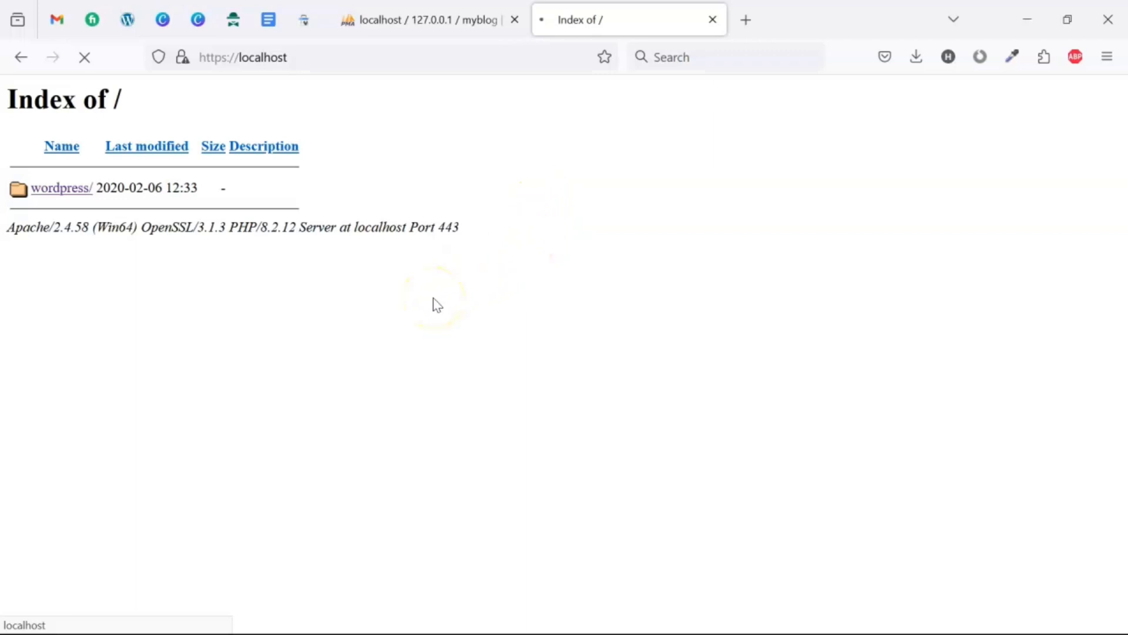
# - Confirm the myblog database in phpMyAdmin, then begin WordPress setup in English (United States)
pyautogui.click(410, 20)
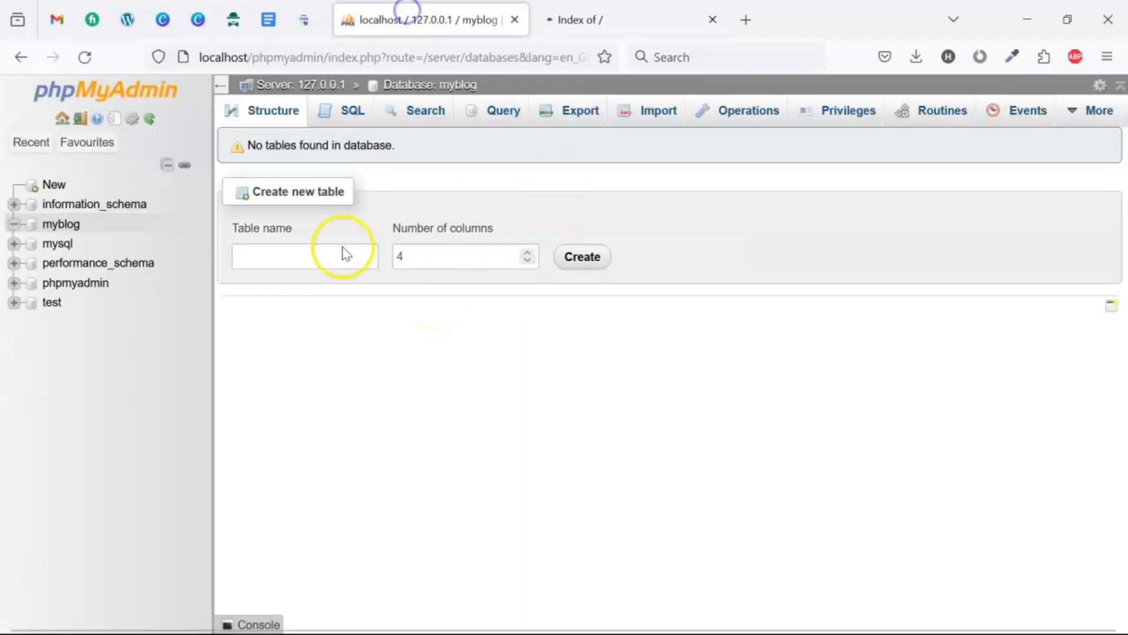
pyautogui.click(54, 228)
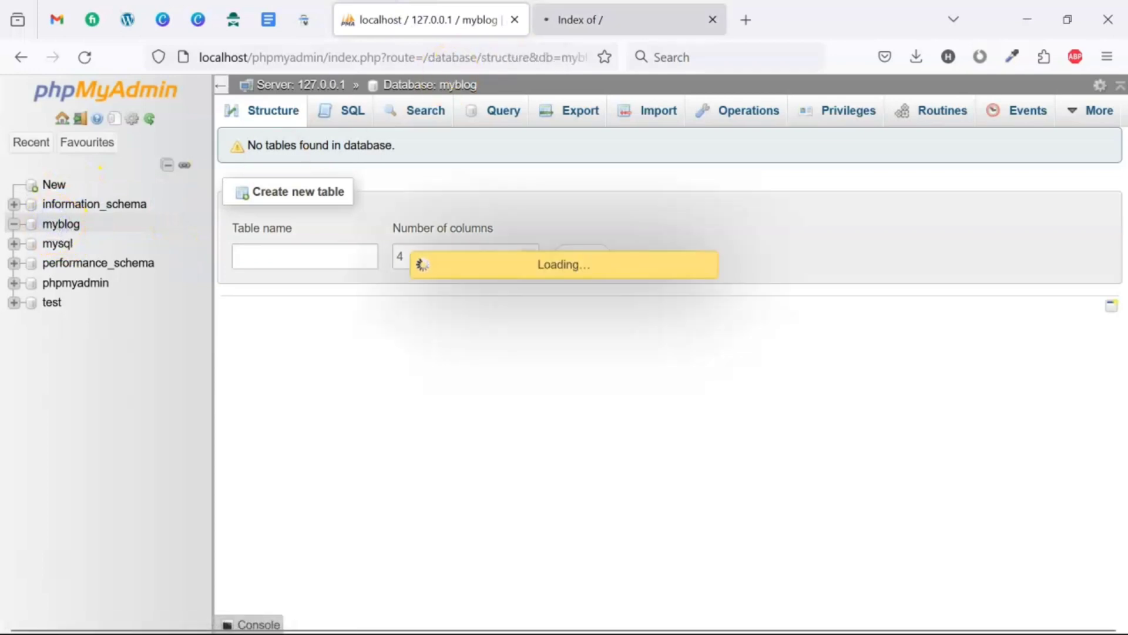
pyautogui.click(586, 10)
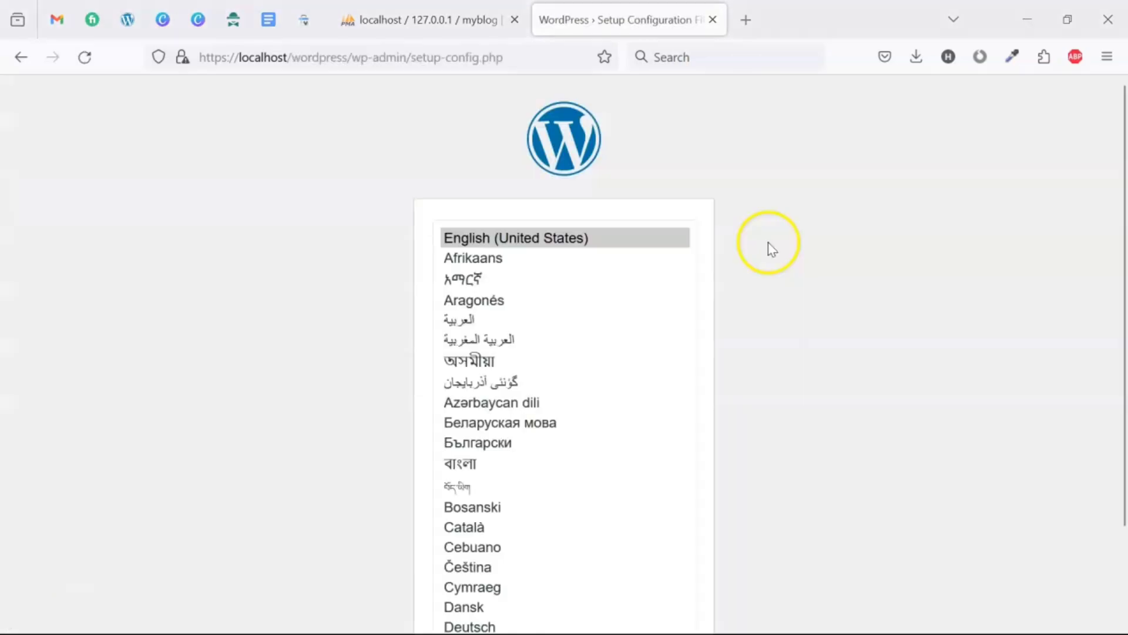
pyautogui.click(660, 576)
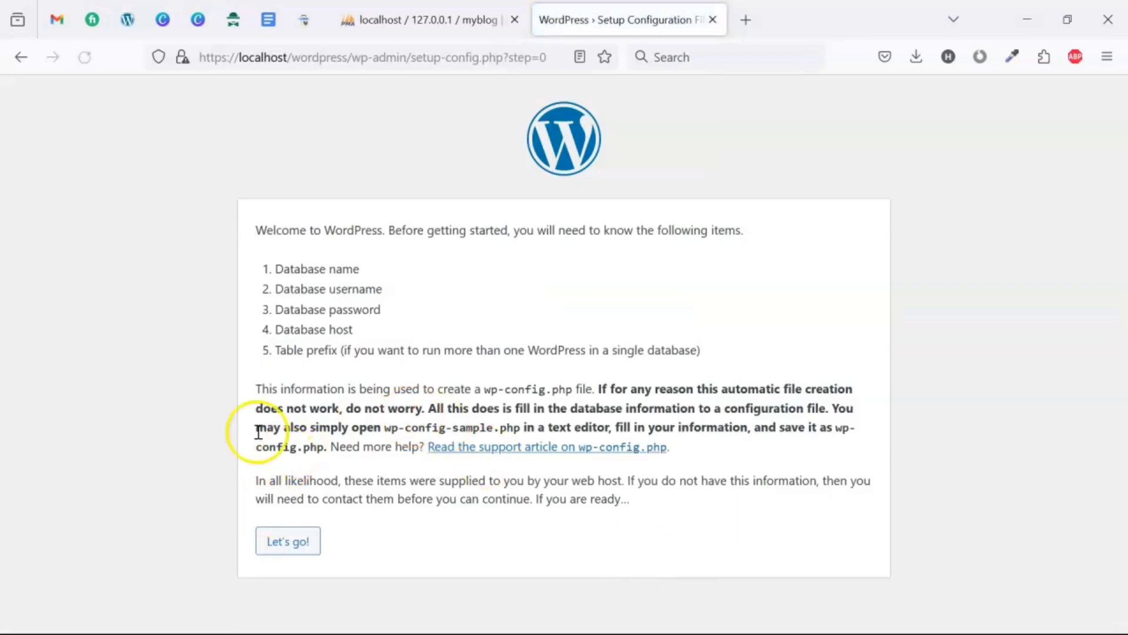
pyautogui.click(277, 541)
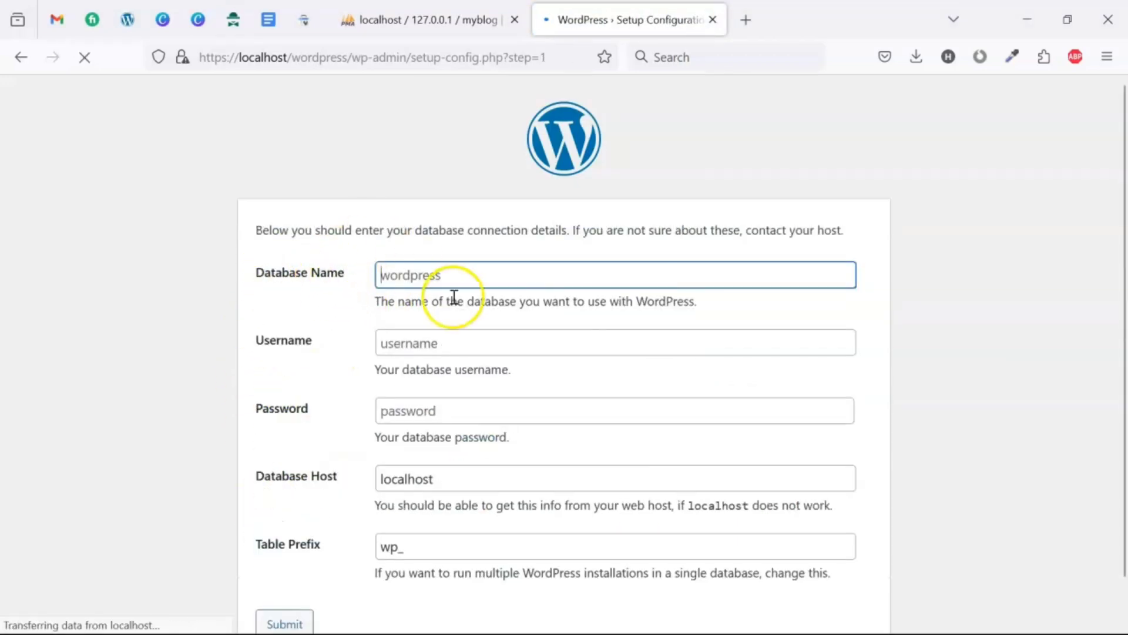
# - Submit database name myblog, username root, blank password and host localhost
pyautogui.click(443, 280)
pyautogui.write('m')
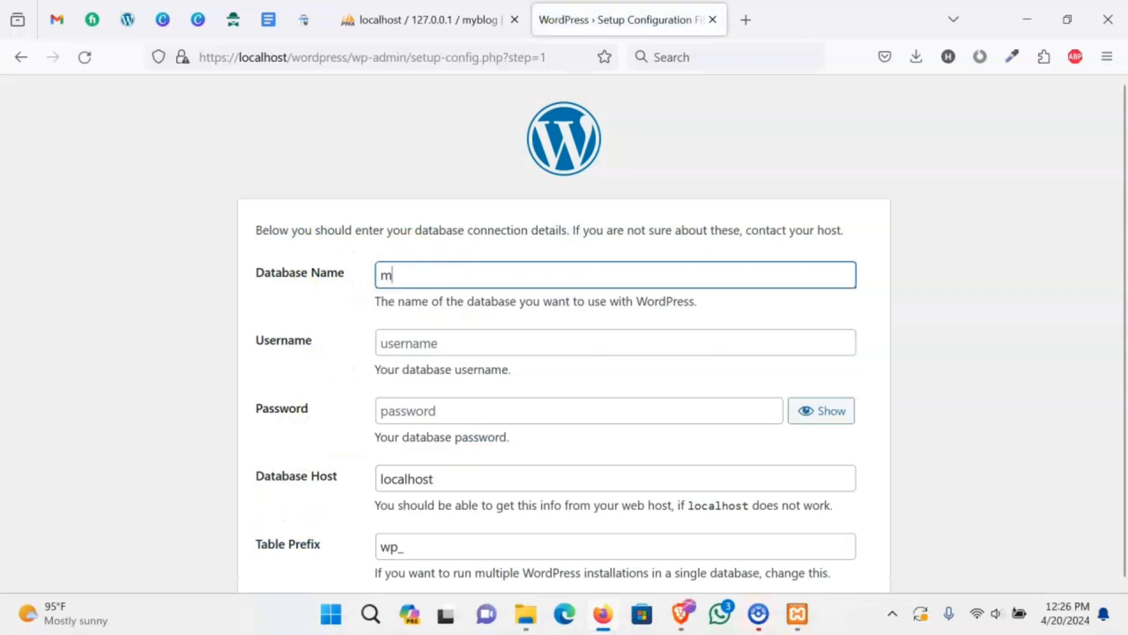
pyautogui.write('yblog')
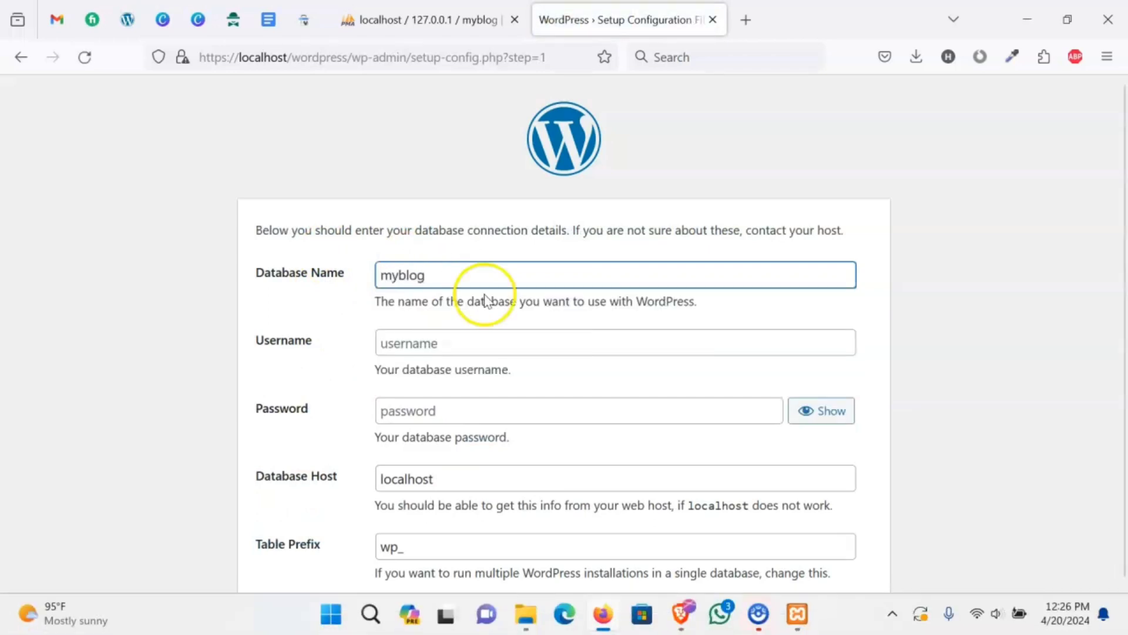
pyautogui.click(449, 353)
pyautogui.write('roo')
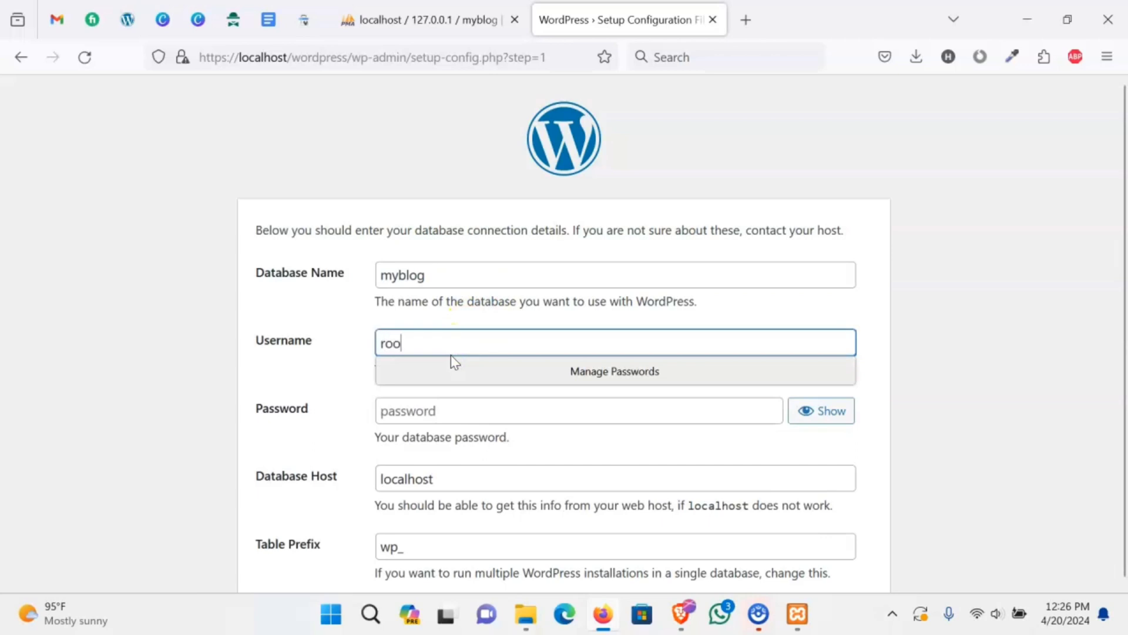
pyautogui.write('y')
pyautogui.press('BackSpace')
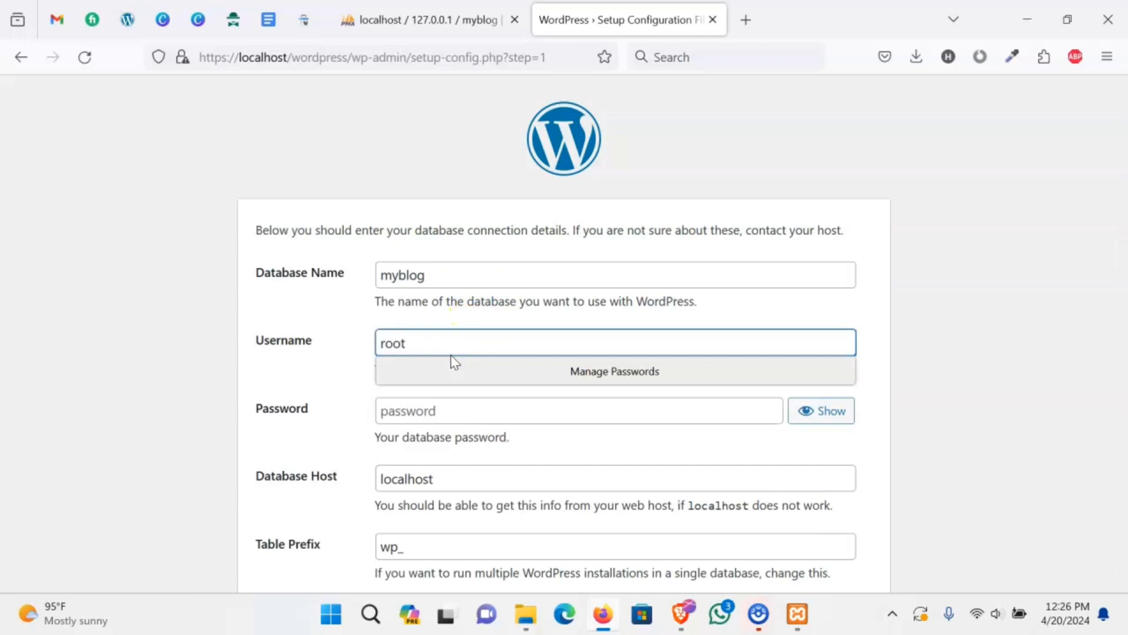
pyautogui.click(390, 410)
pyautogui.click(199, 429)
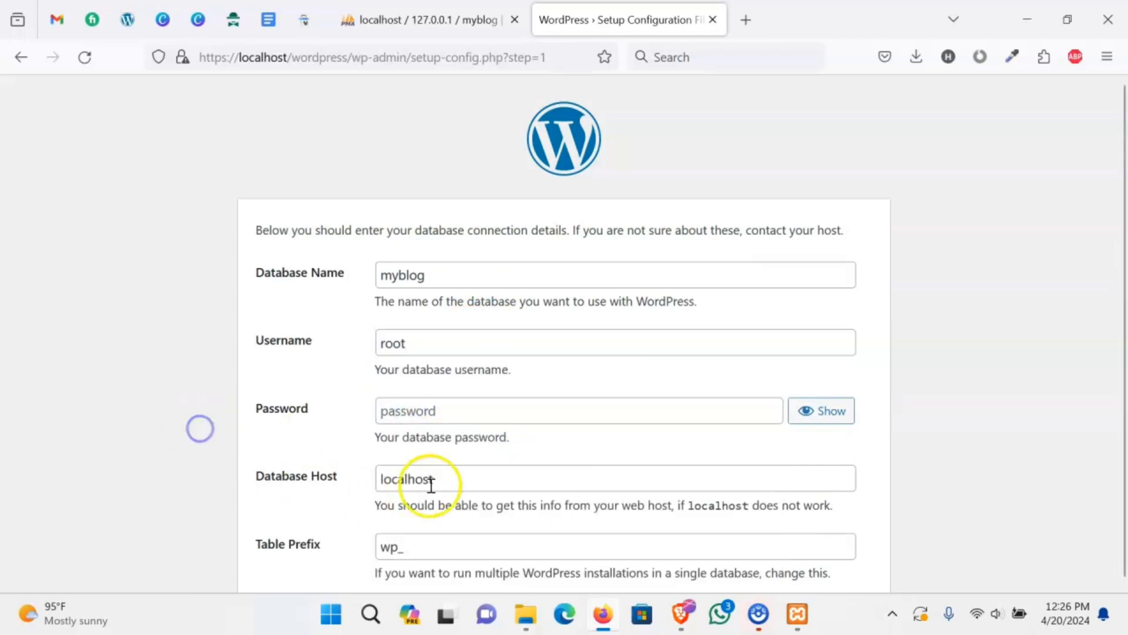
pyautogui.click(467, 476)
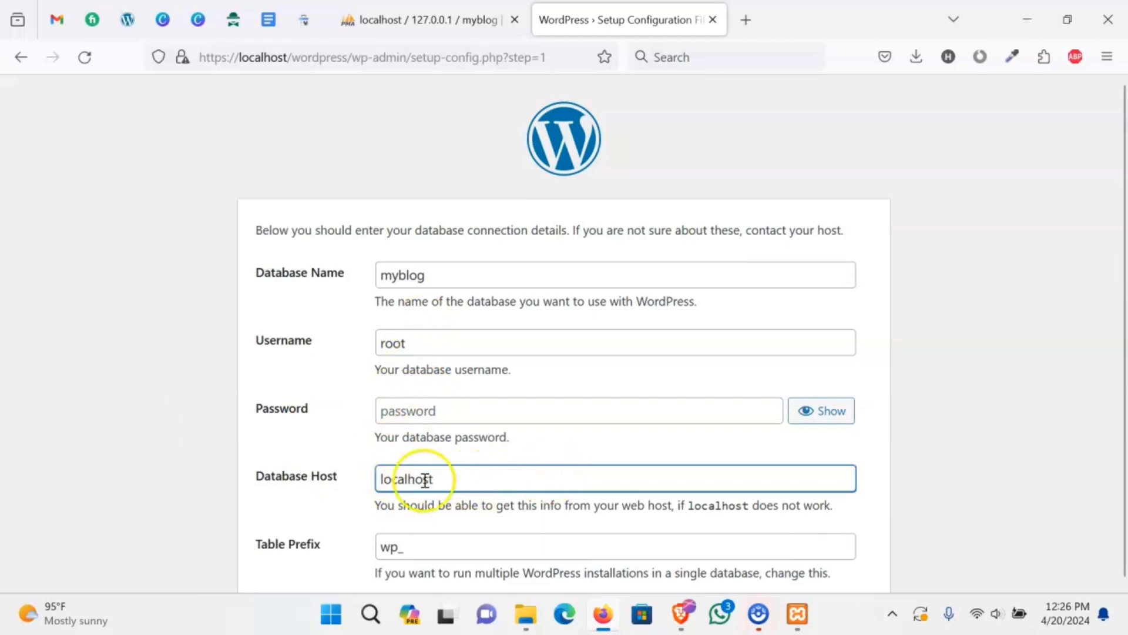
pyautogui.scroll(-1, 1117, 352)
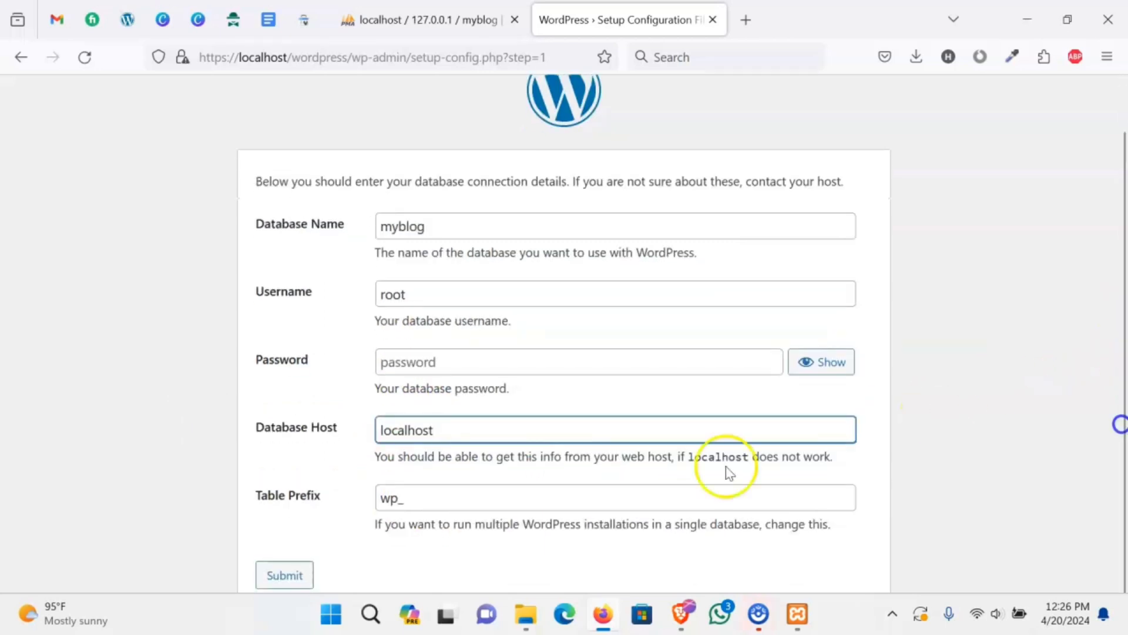
pyautogui.click(284, 576)
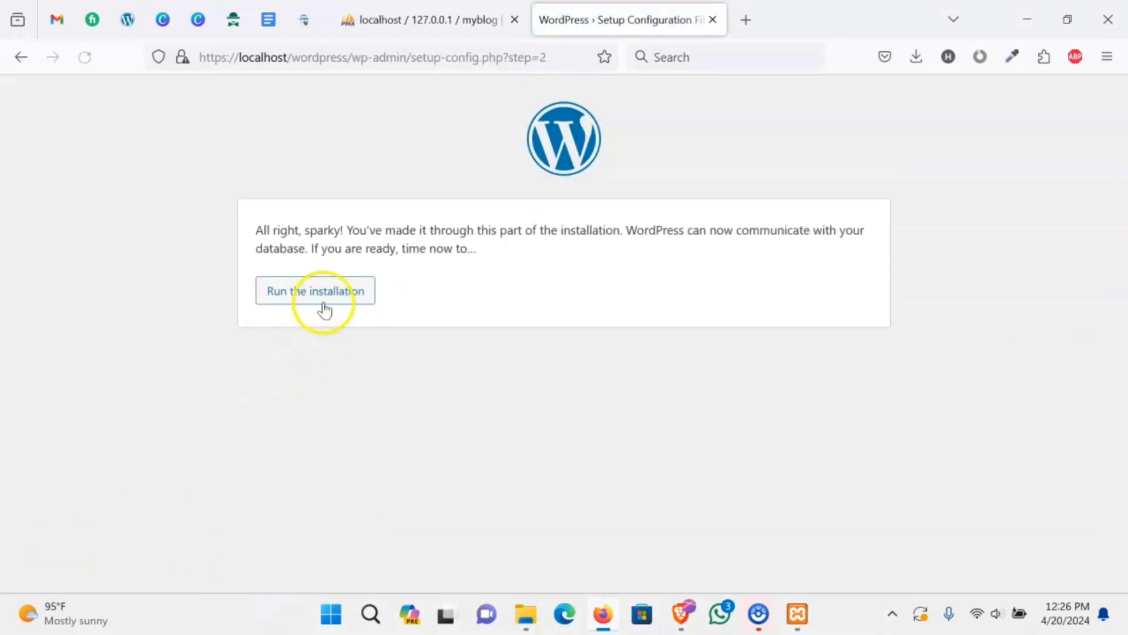
# - Start the installation and enter site title 'my new blog' and an admin username
pyautogui.click(323, 302)
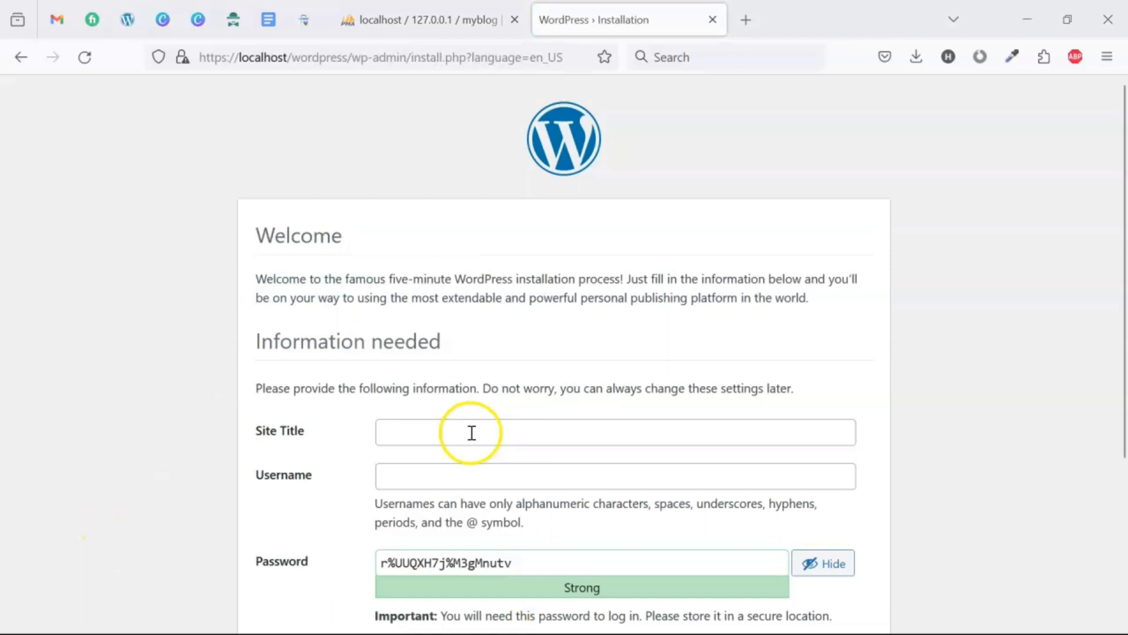
pyautogui.click(468, 433)
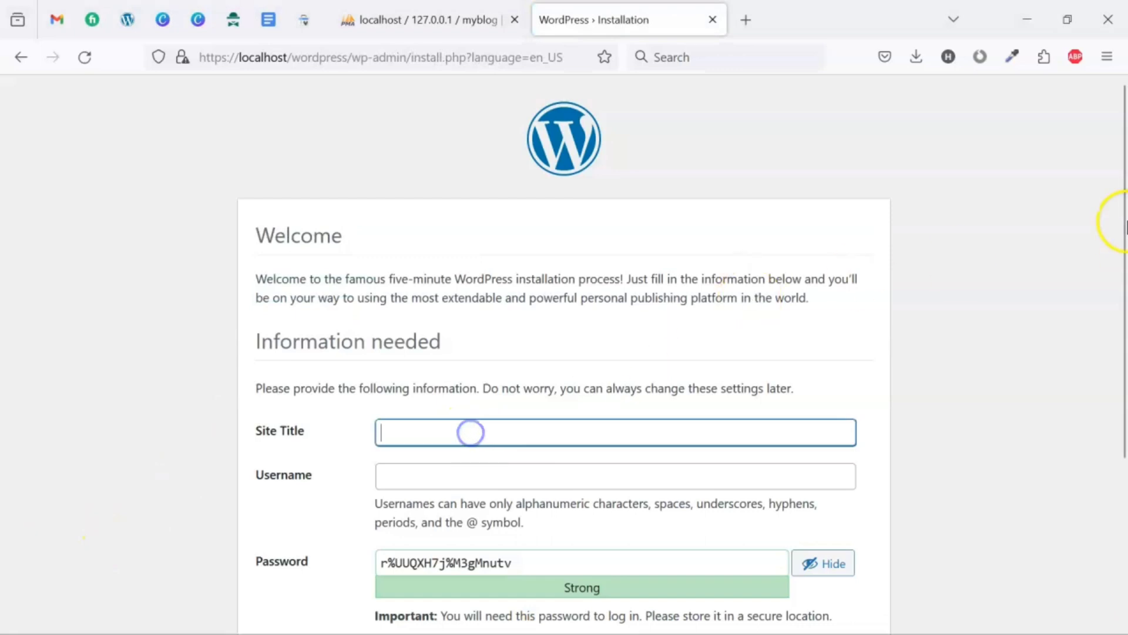
pyautogui.scroll(-5, 1107, 312)
pyautogui.click(438, 259)
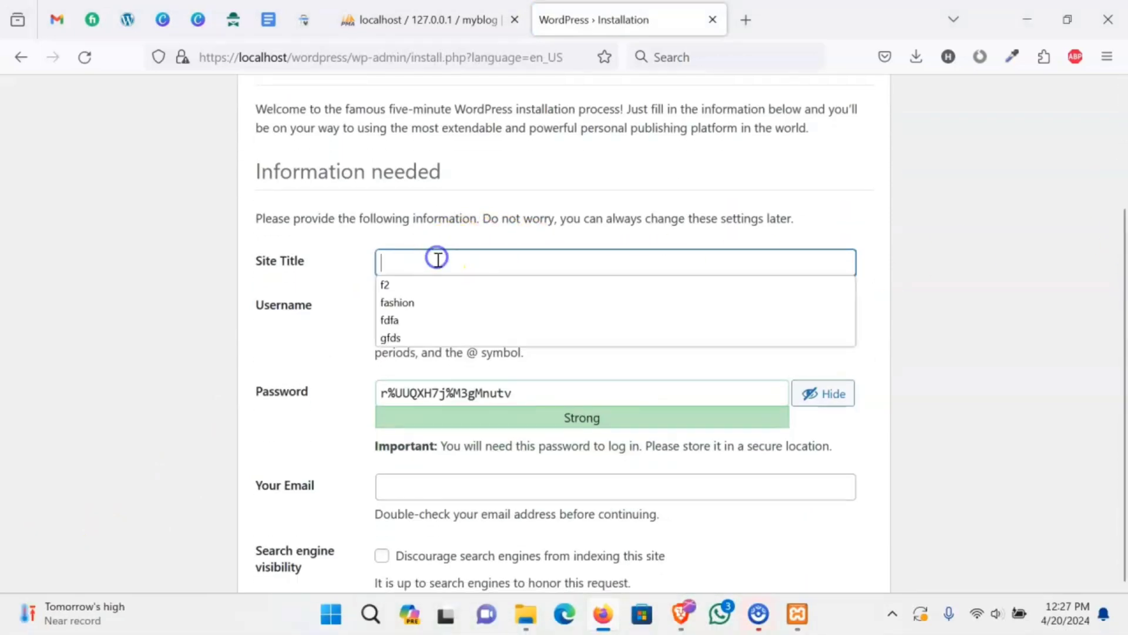
pyautogui.write('muy')
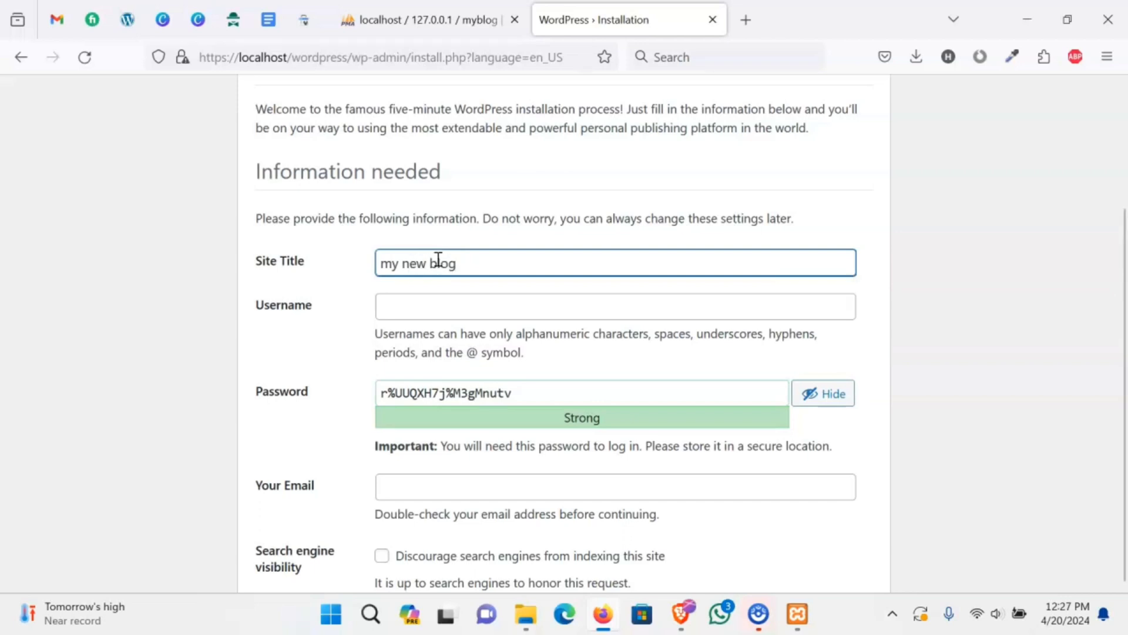
pyautogui.click(419, 305)
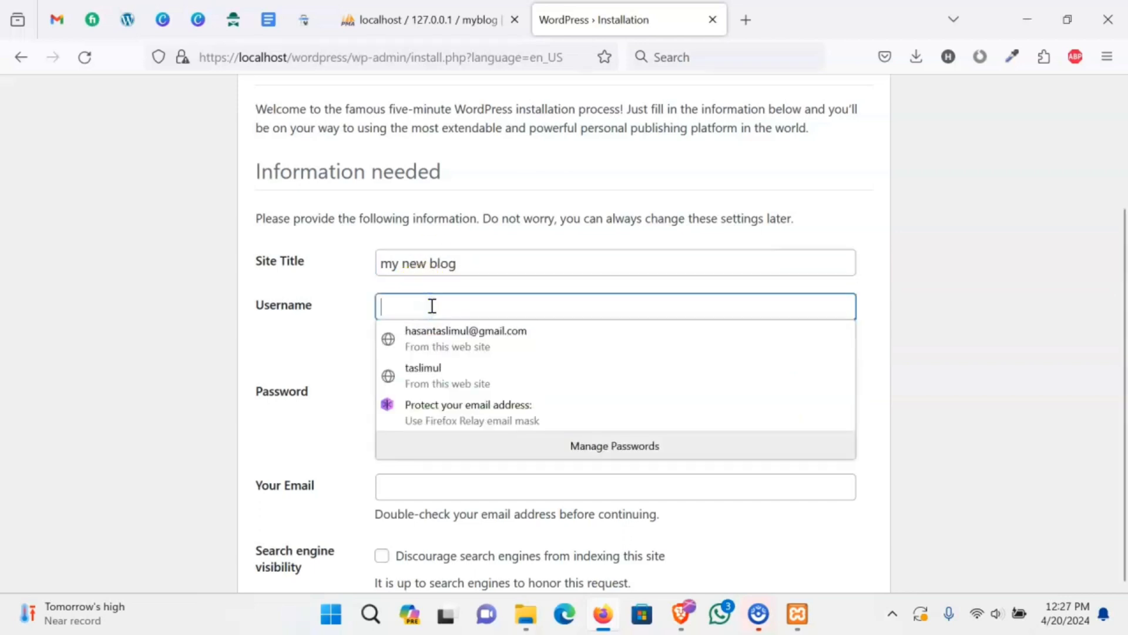
pyautogui.write('me')
pyautogui.click(301, 358)
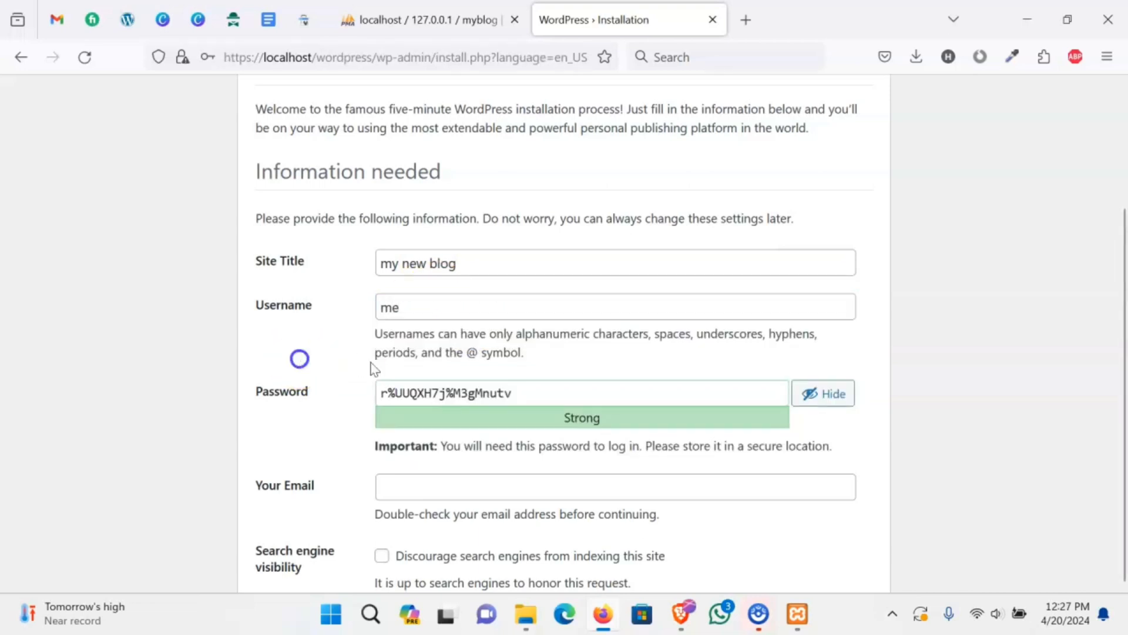
# - Set and confirm a weak admin password, add the admin e-mail, and install WordPress
pyautogui.moveTo(534, 389); pyautogui.dragTo(405, 409)
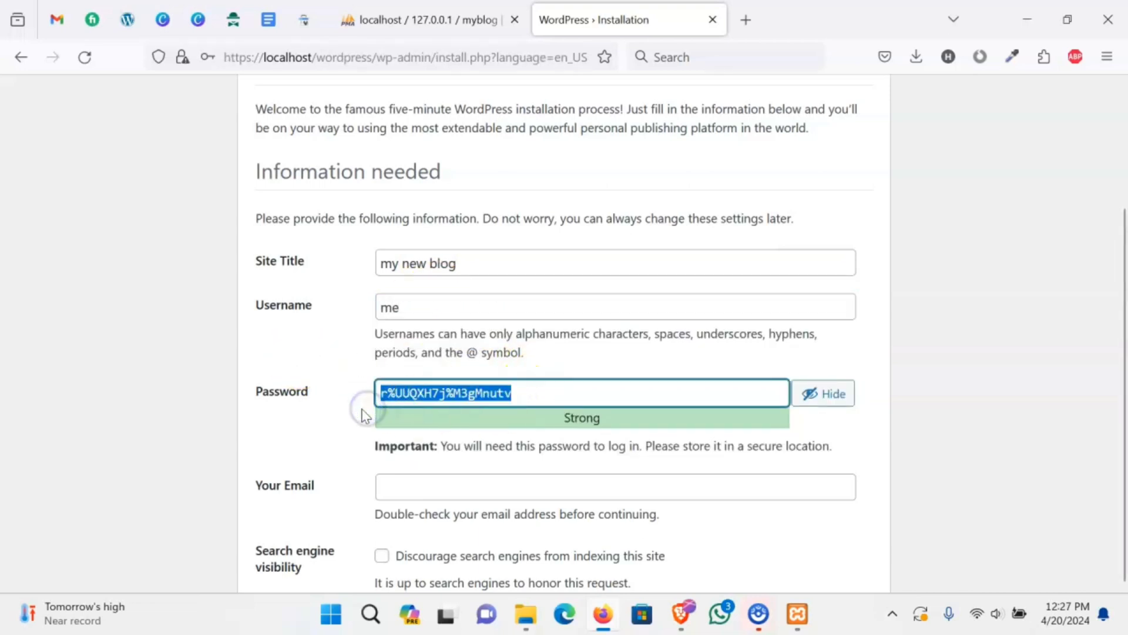
pyautogui.write('1234')
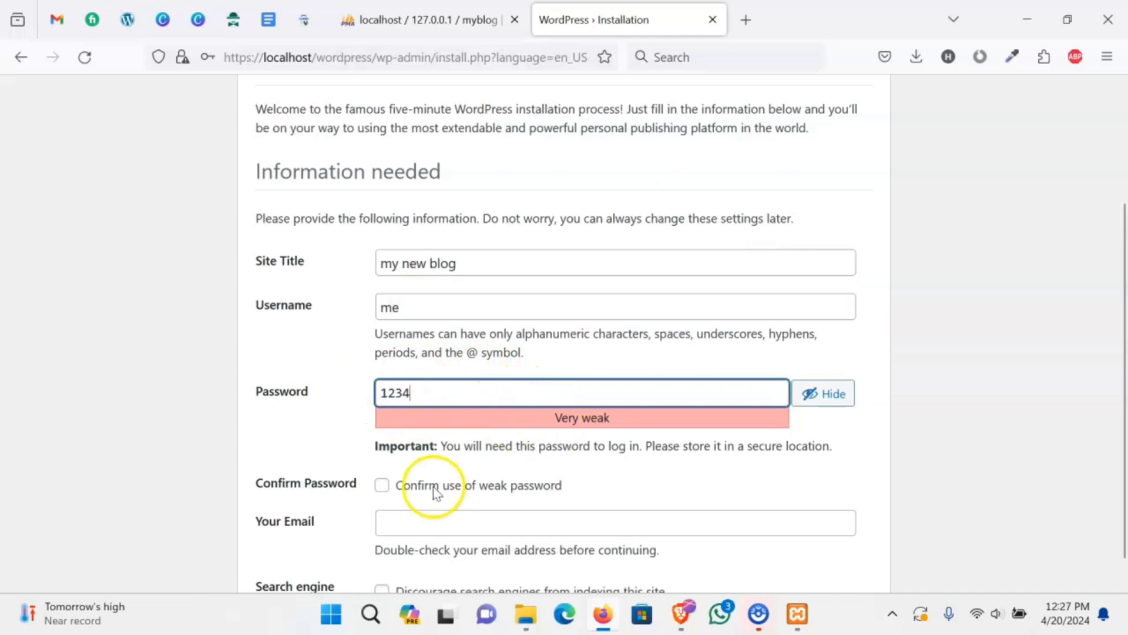
pyautogui.click(382, 485)
pyautogui.click(397, 527)
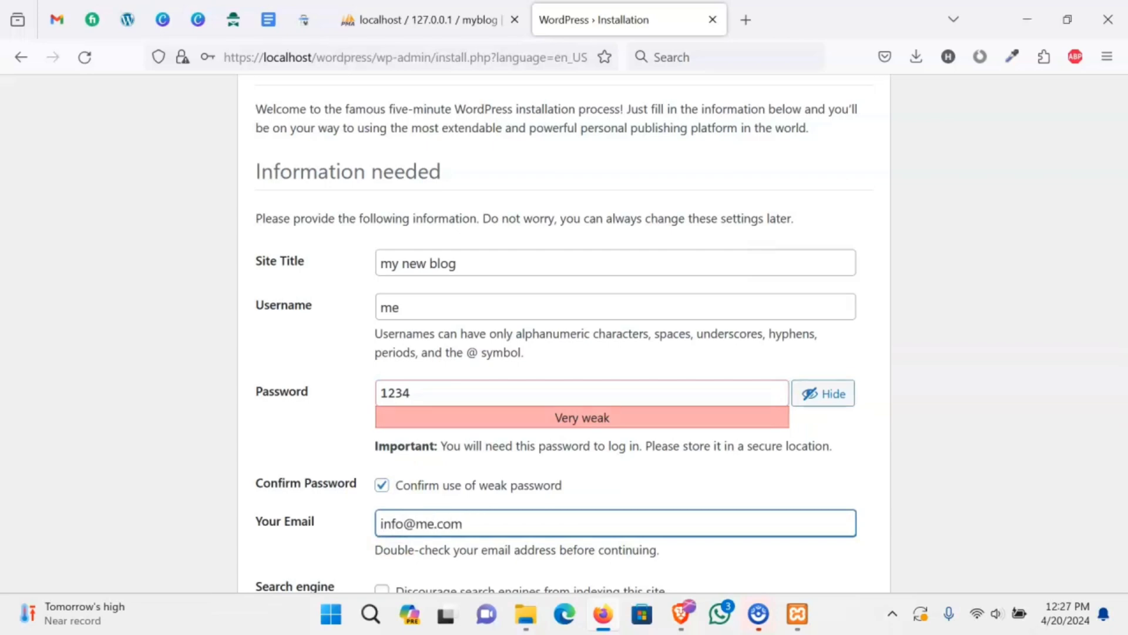
pyautogui.scroll(-2, 811, 519)
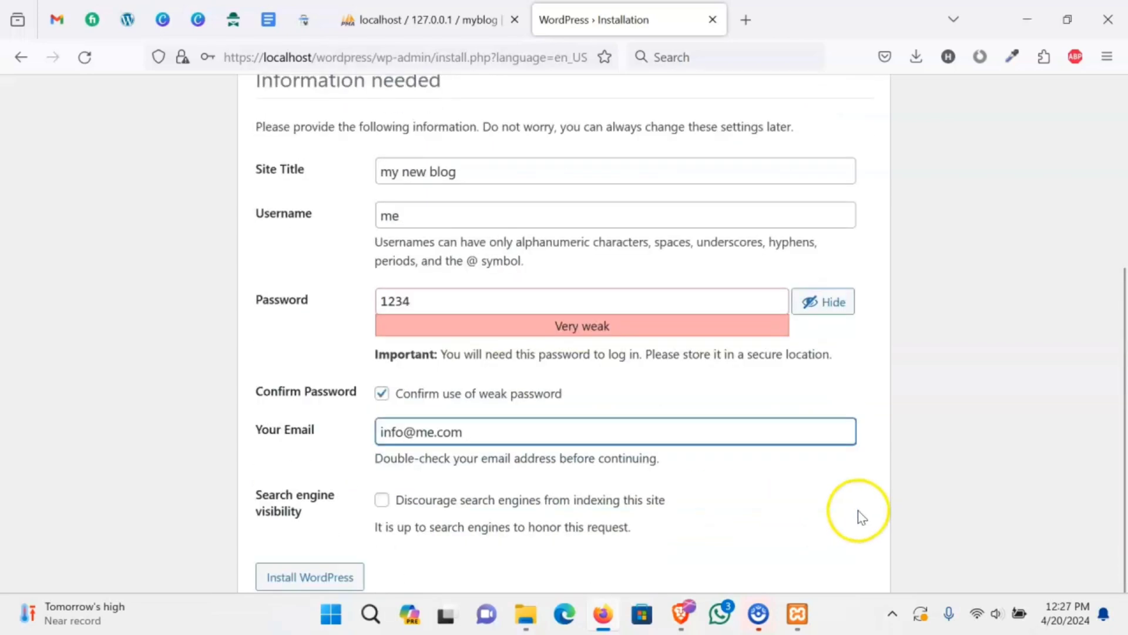
pyautogui.click(335, 567)
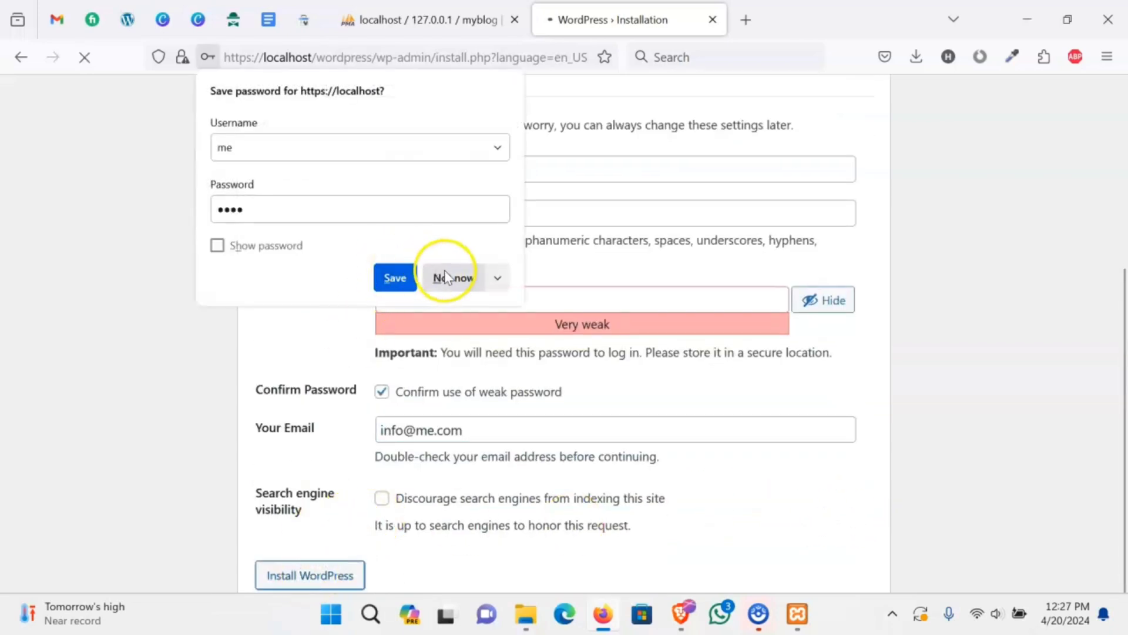
pyautogui.click(446, 276)
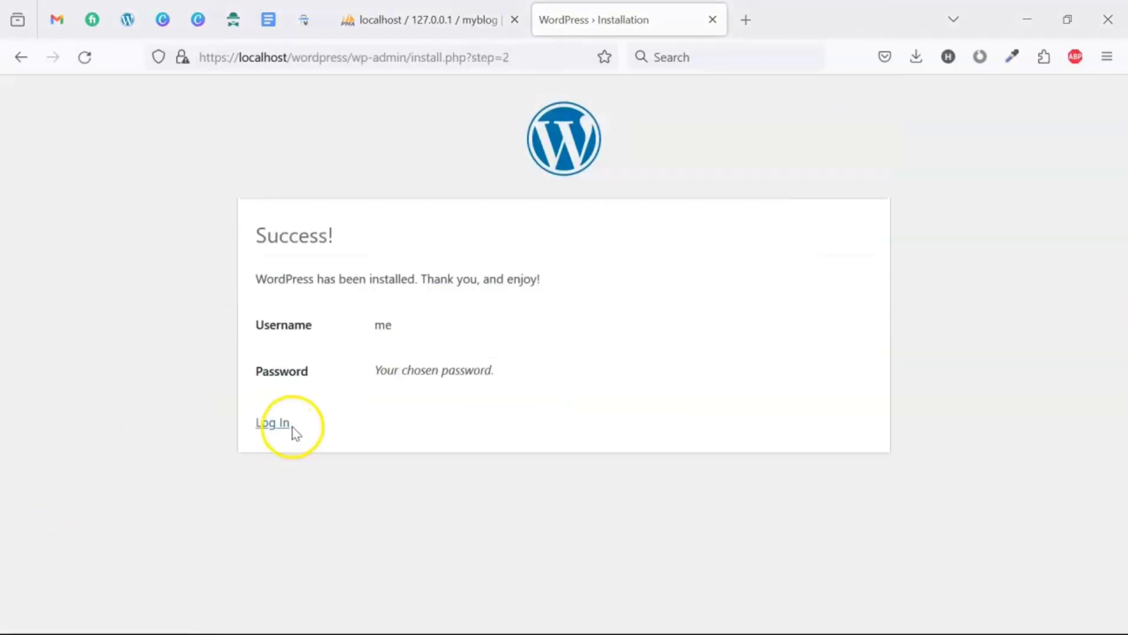
# - Log in with the admin username and password, Remember Me ticked, without saving the password
pyautogui.click(282, 431)
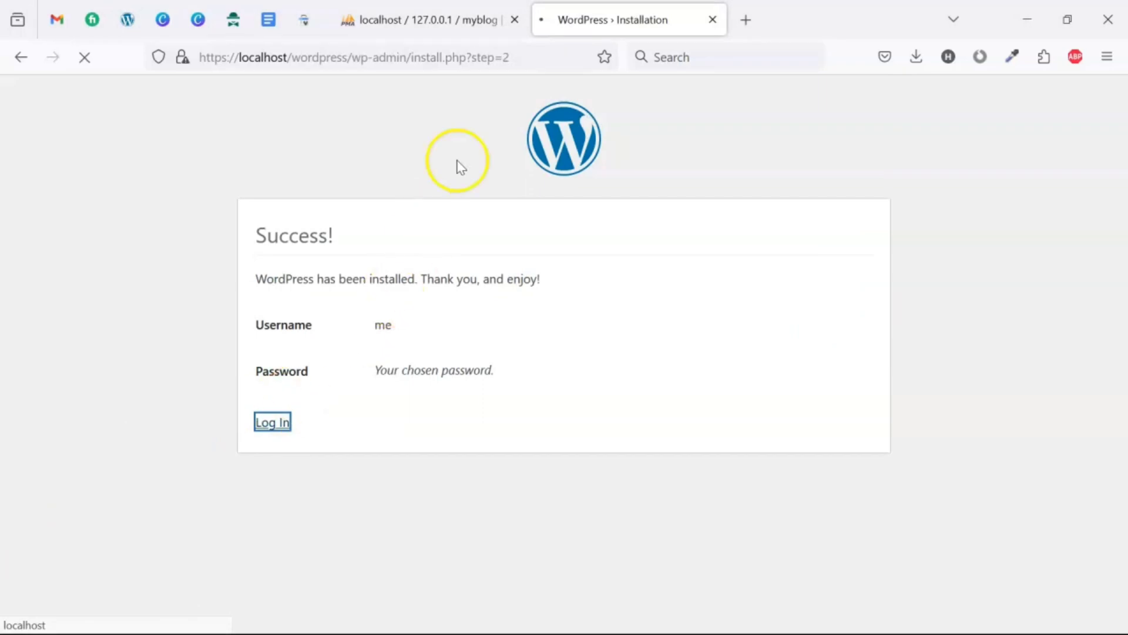
pyautogui.click(521, 287)
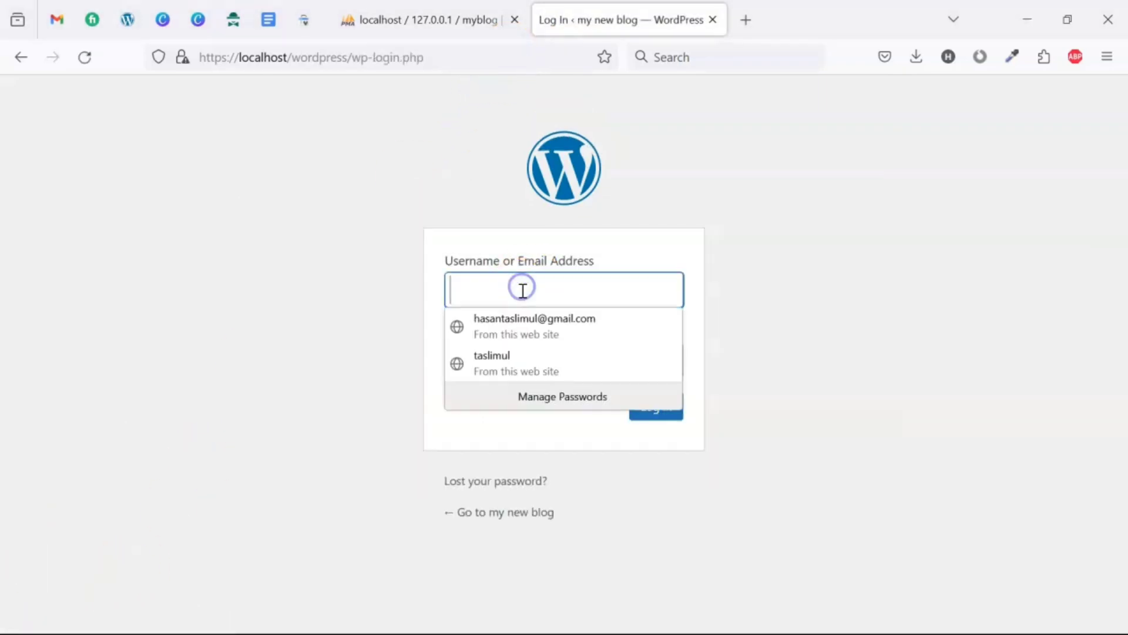
pyautogui.write('me')
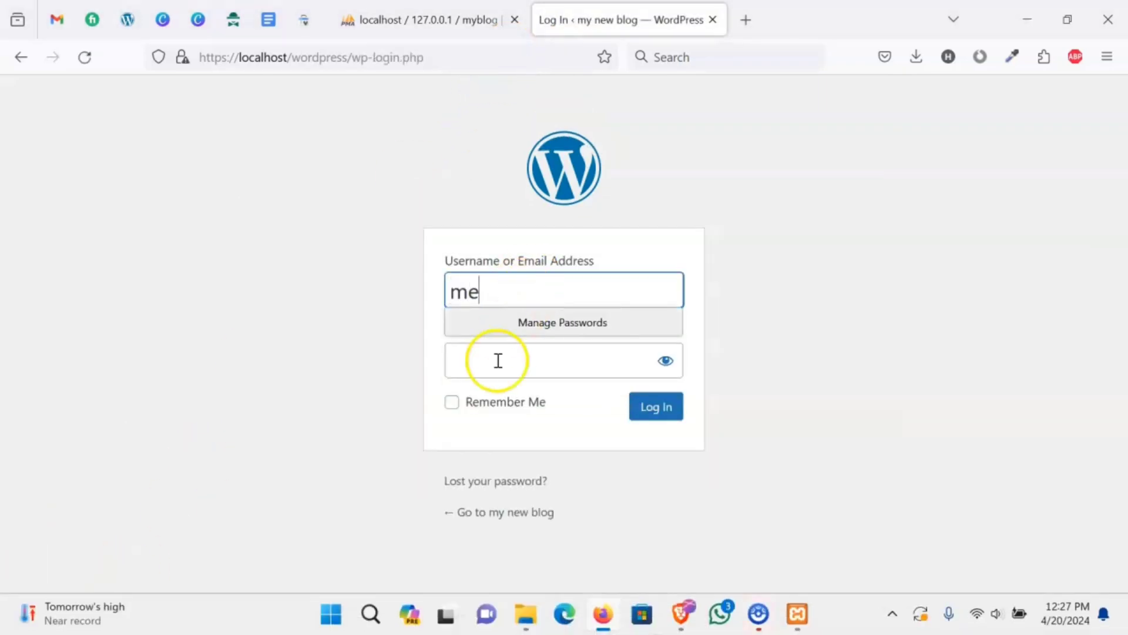
pyautogui.click(498, 361)
pyautogui.write('•')
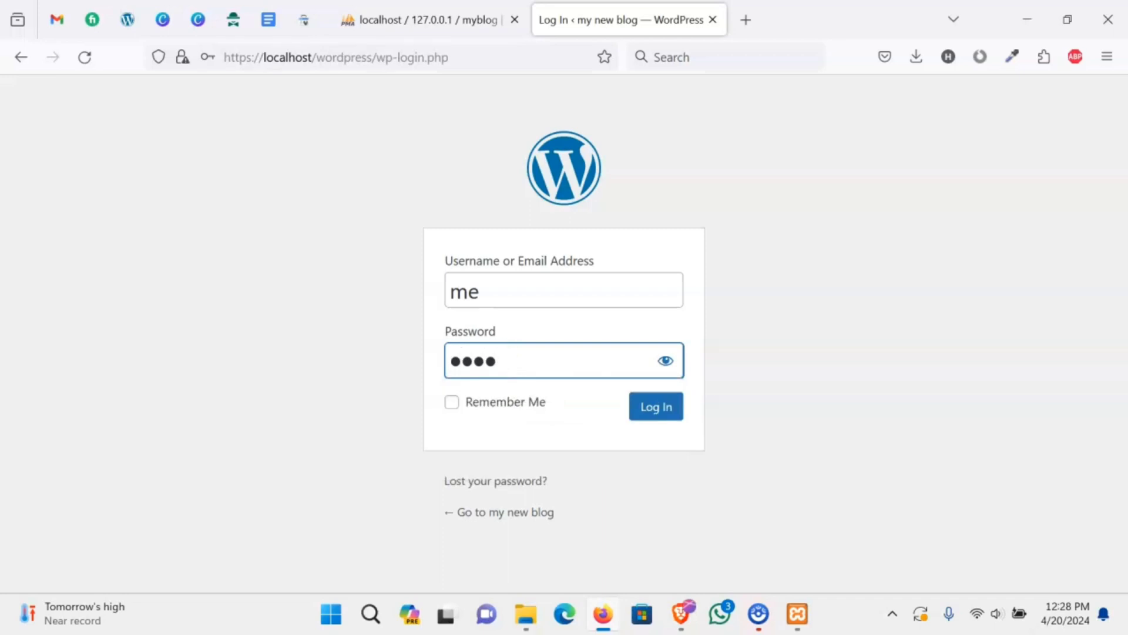
pyautogui.click(452, 402)
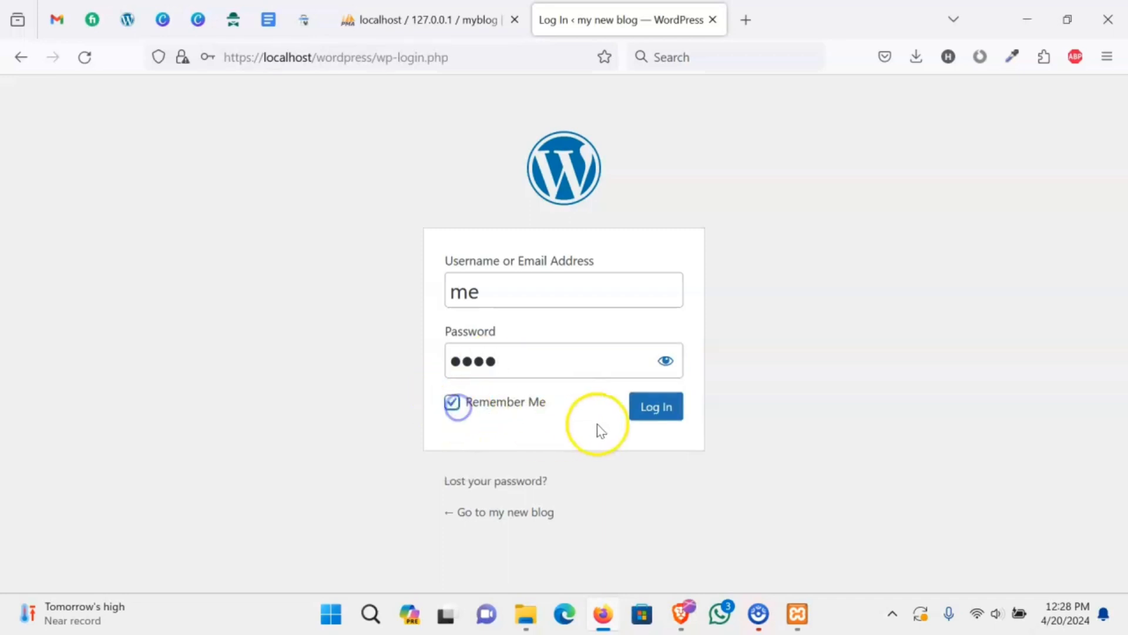
pyautogui.click(649, 418)
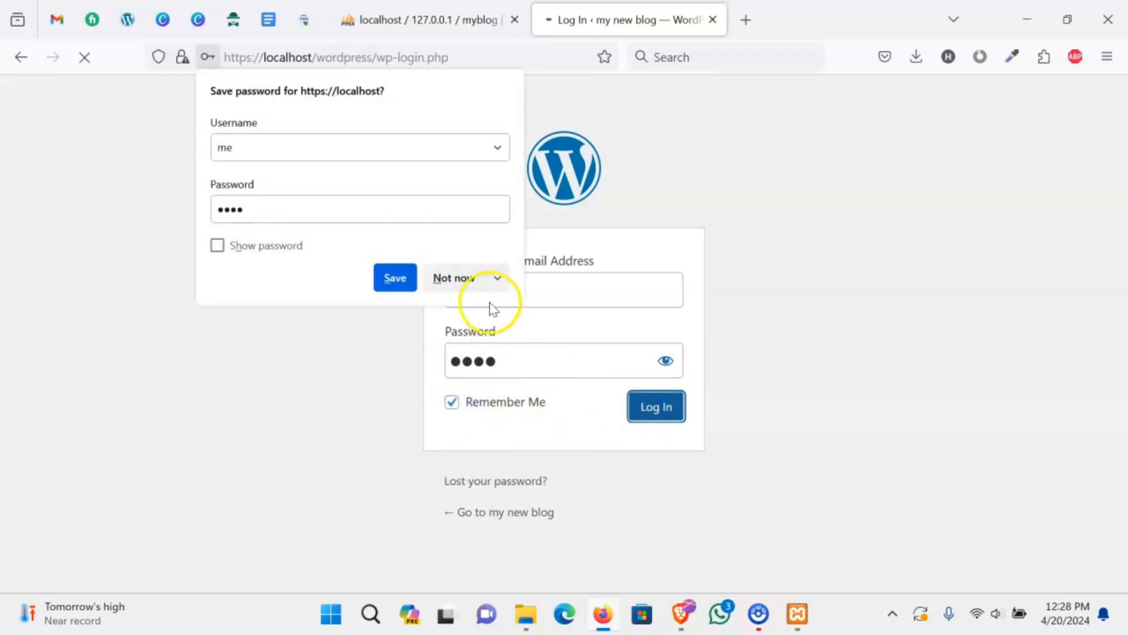
pyautogui.click(454, 277)
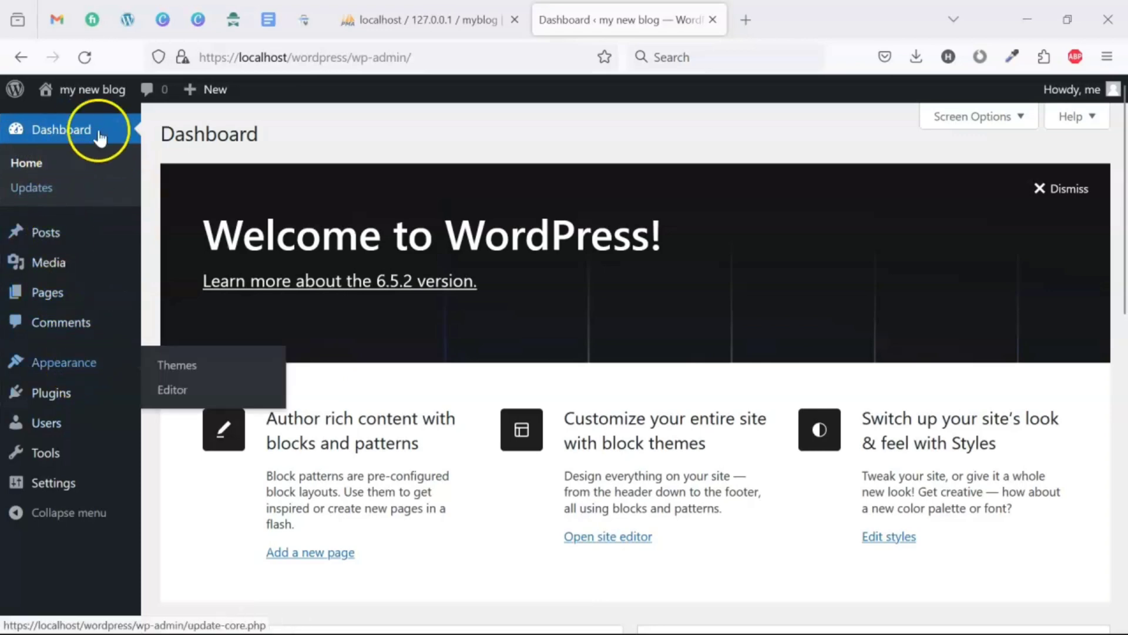
# - Open the site's front end in a new tab, view it, and return to the Dashboard
pyautogui.middleClick(88, 116)
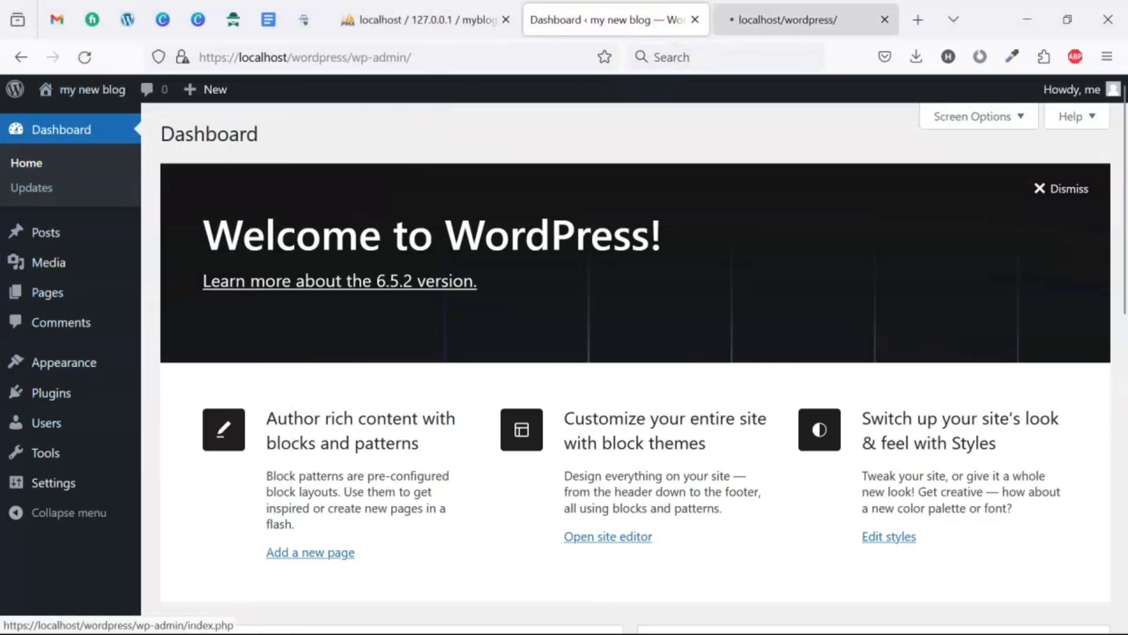
pyautogui.click(782, 19)
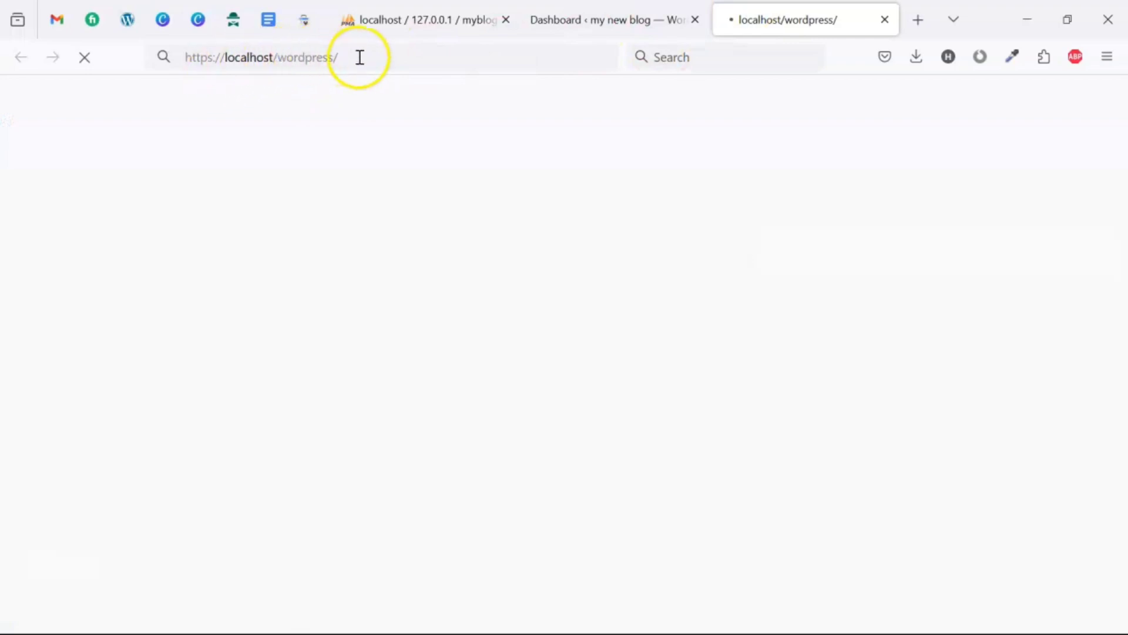
pyautogui.click(653, 20)
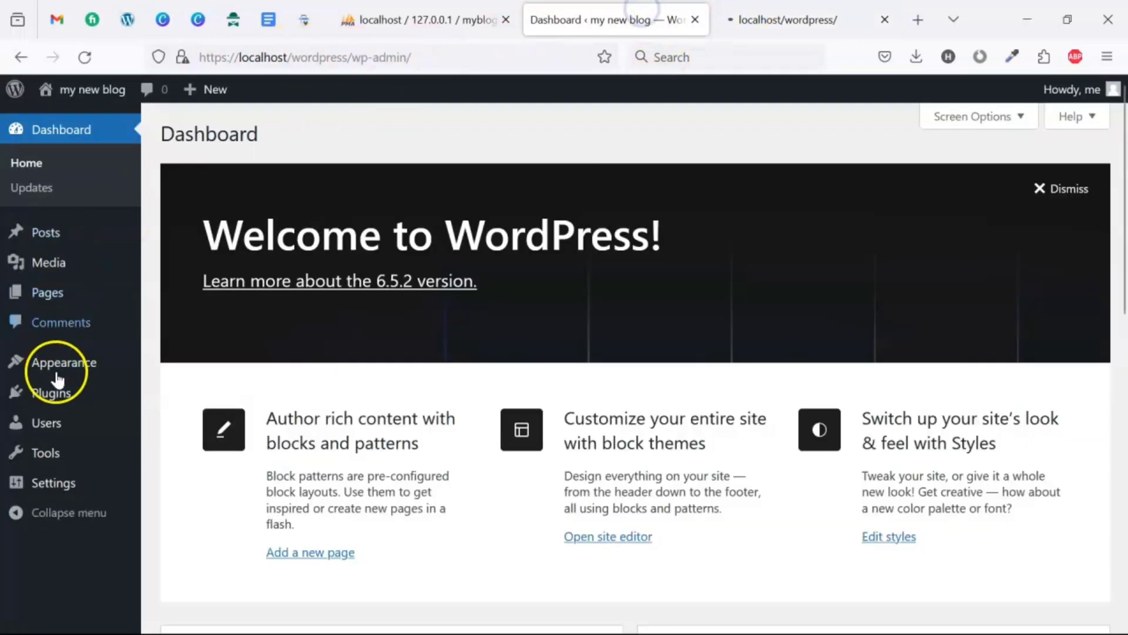
# - Show Appearance > Themes with Twenty Twenty-Four active, checking the front-page tab in between
pyautogui.moveTo(64, 361)
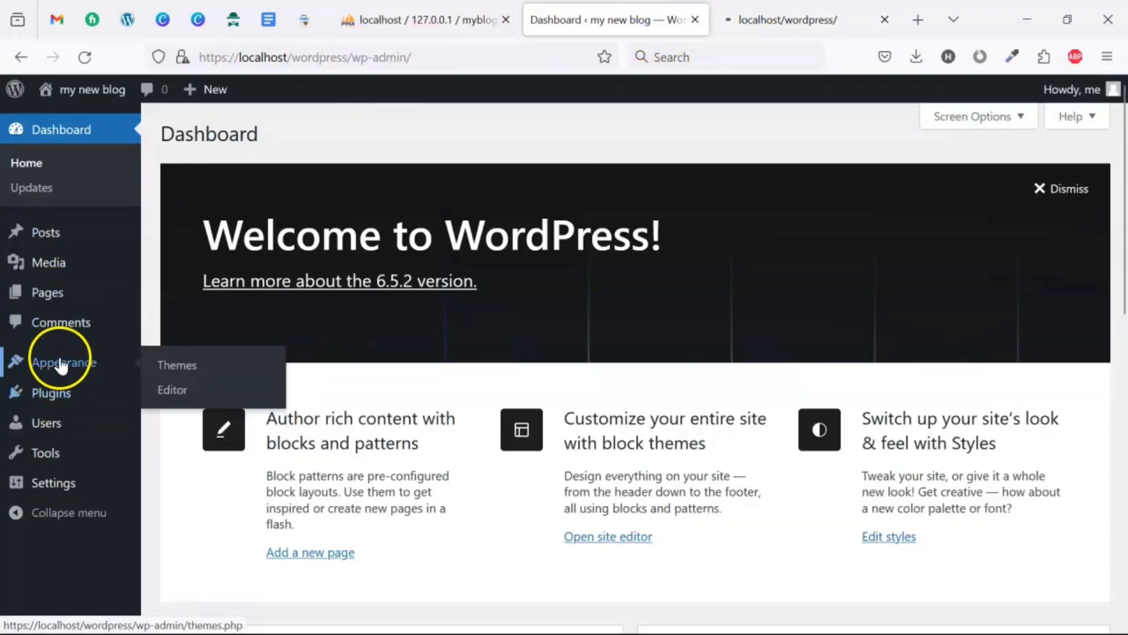
pyautogui.click(171, 368)
pyautogui.click(59, 397)
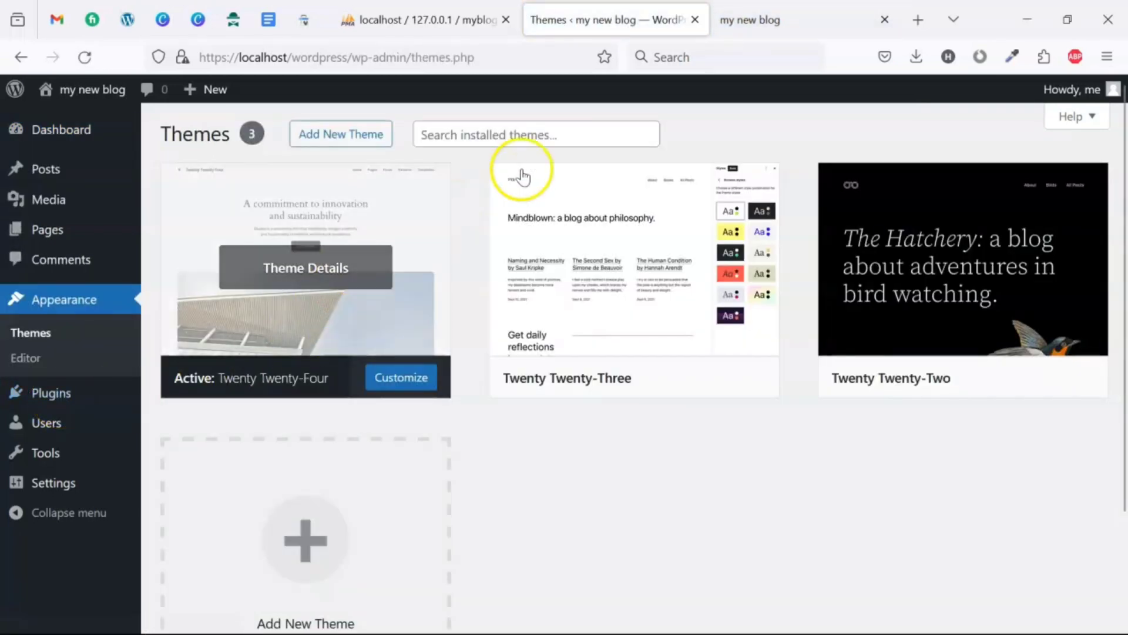
pyautogui.click(761, 22)
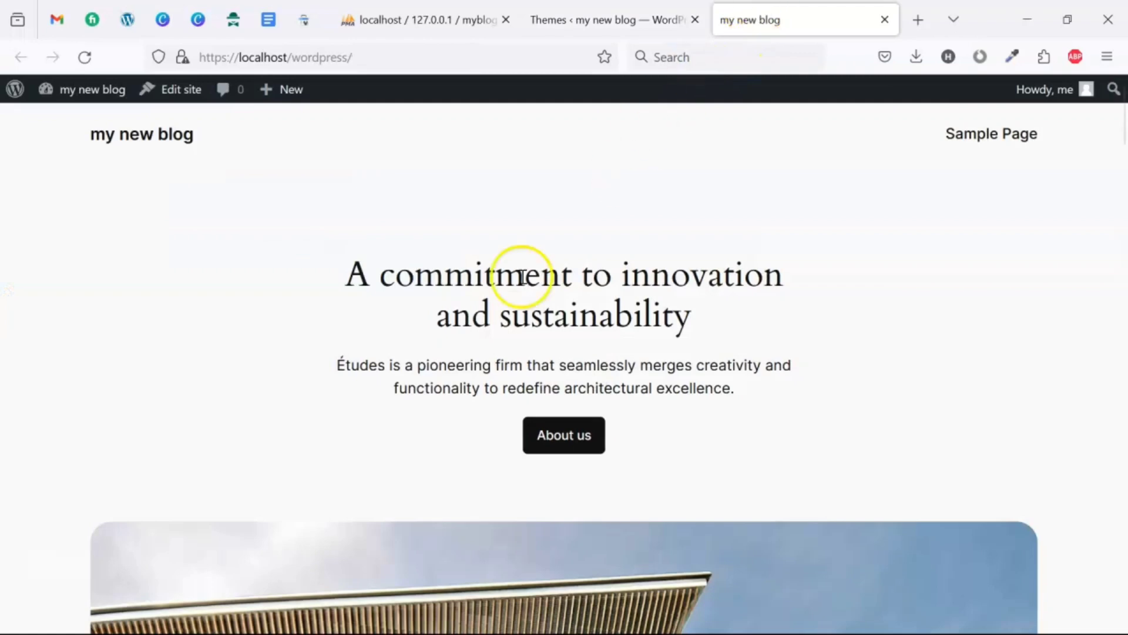
pyautogui.scroll(-8, 328, 364)
pyautogui.scroll(8, 376, 350)
pyautogui.click(615, 22)
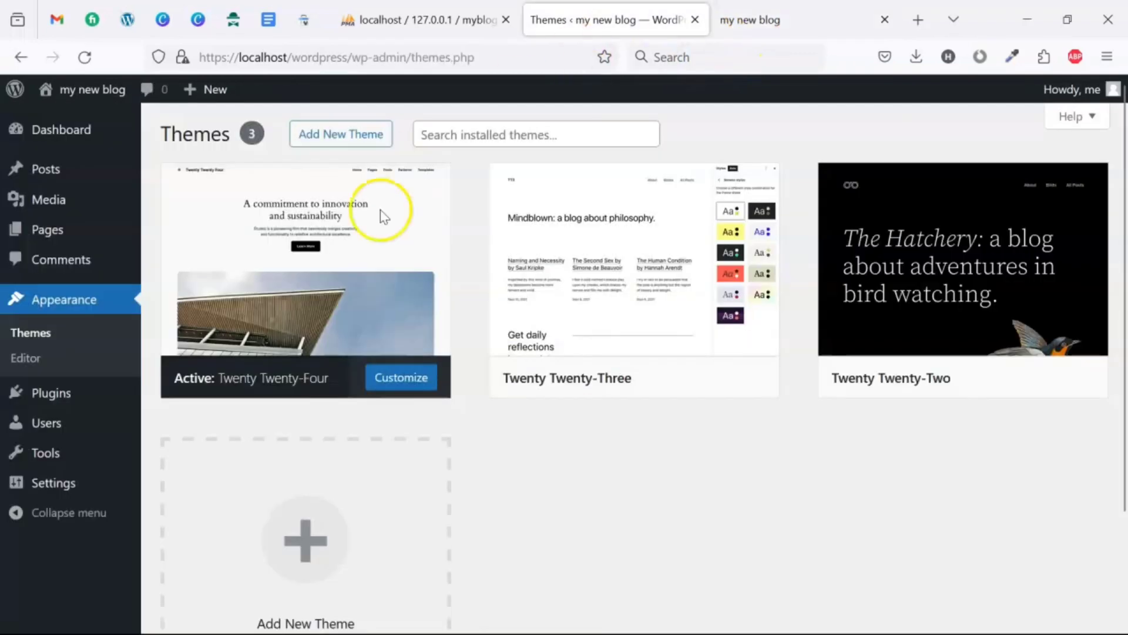